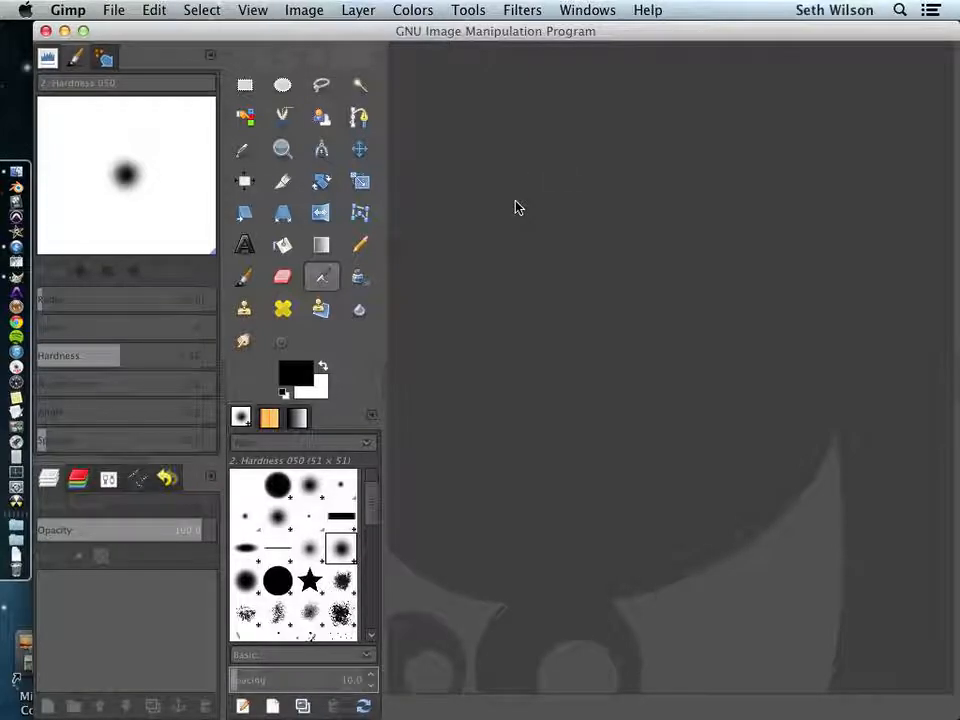
# Create a new image 512 px wide and 256 px high
pyautogui.click(116, 14)
pyautogui.click(122, 32)
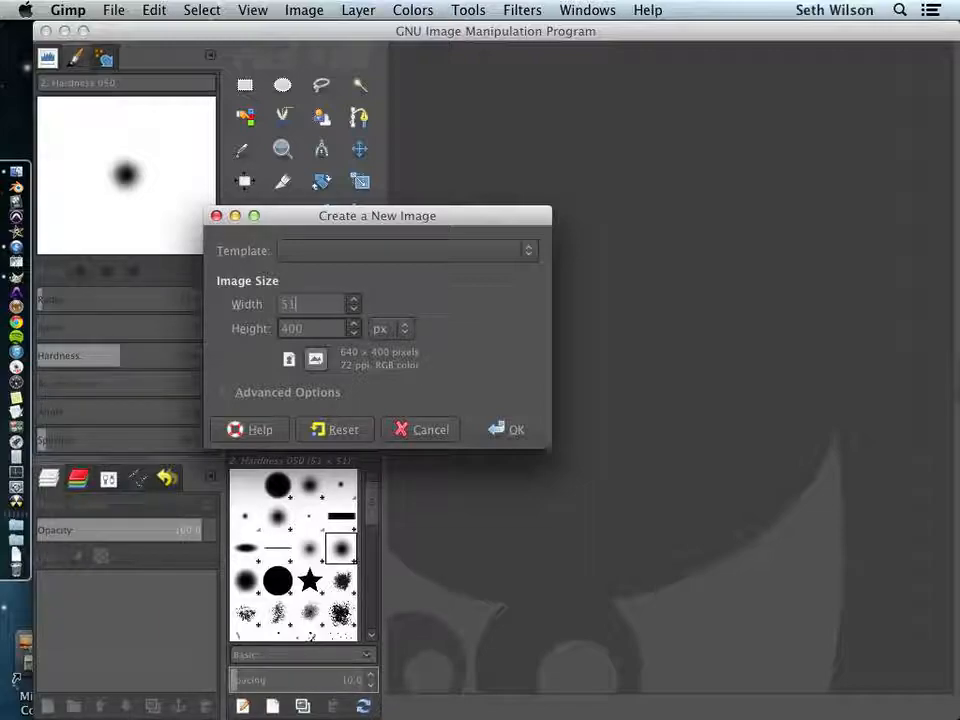
pyautogui.press('Tab')
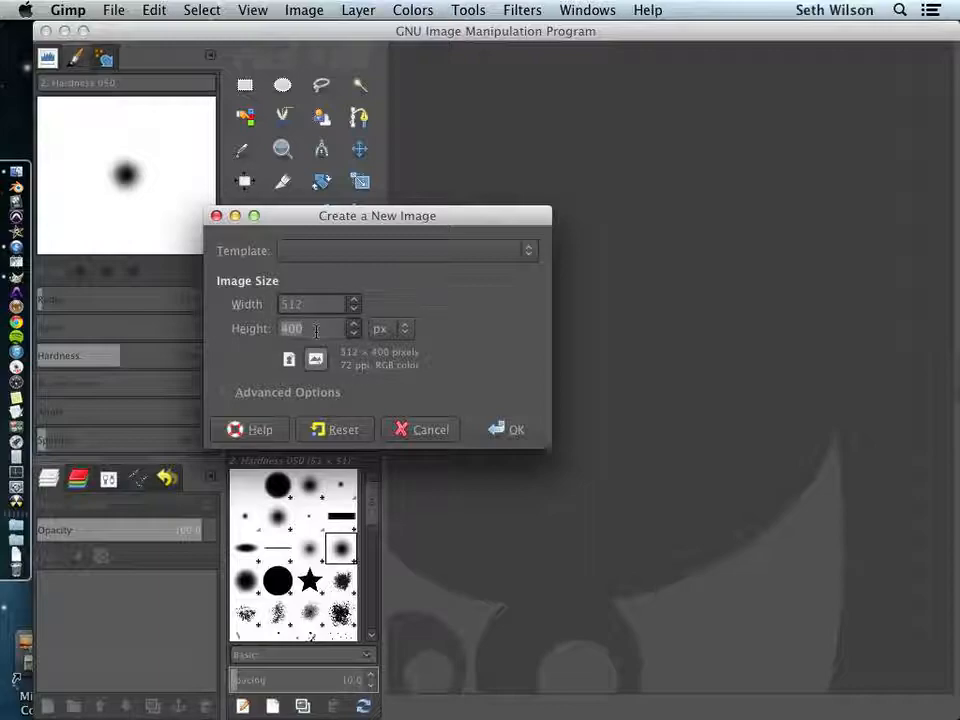
pyautogui.write('256')
pyautogui.click(507, 429)
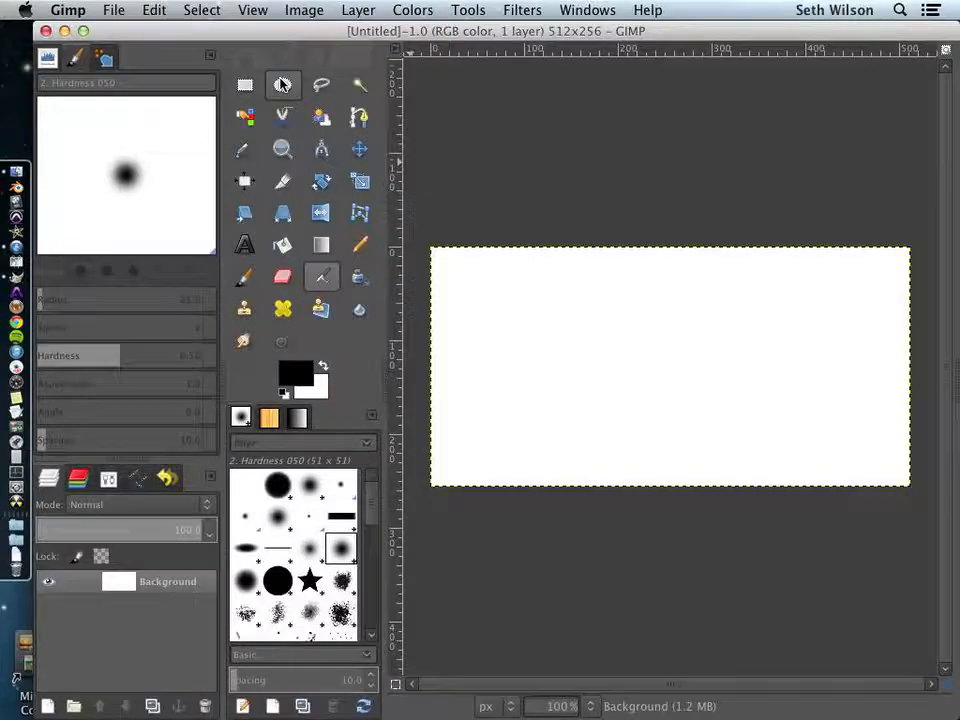
# Draw a wide elliptical selection in the canvas's left half and stroke its outline with the Paintbrush paint tool
pyautogui.click(282, 84)
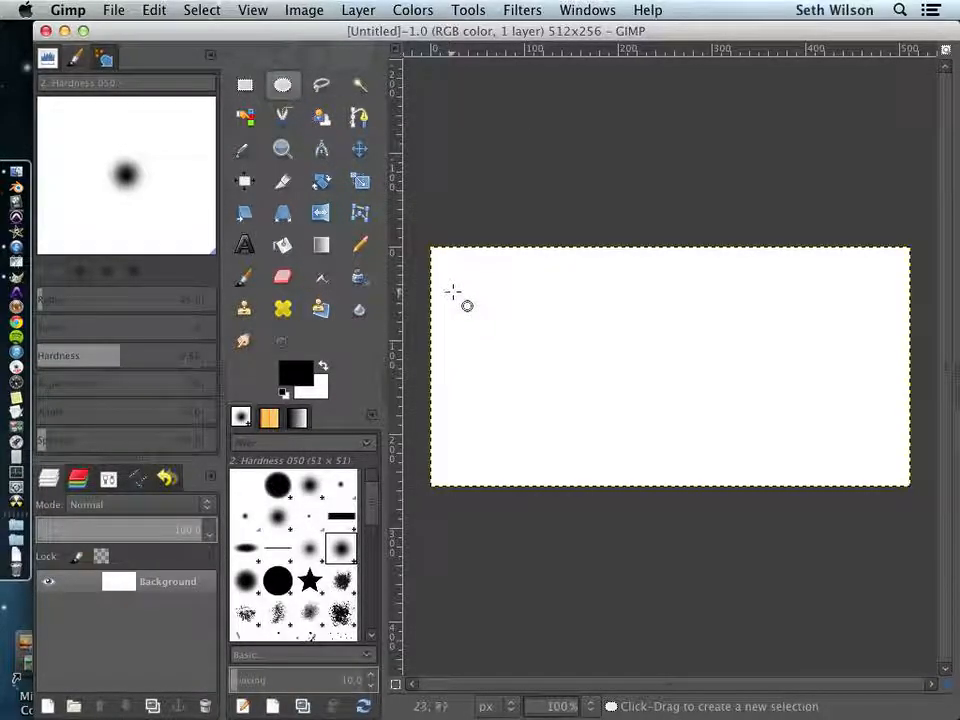
pyautogui.moveTo(449, 287); pyautogui.dragTo(688, 462)
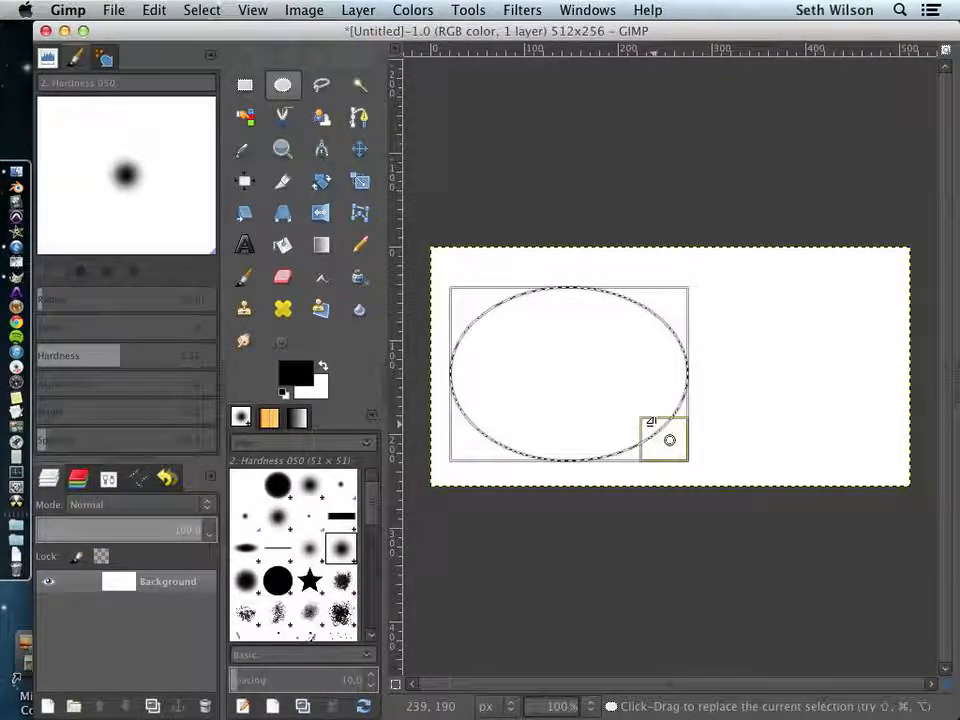
pyautogui.rightClick(628, 372)
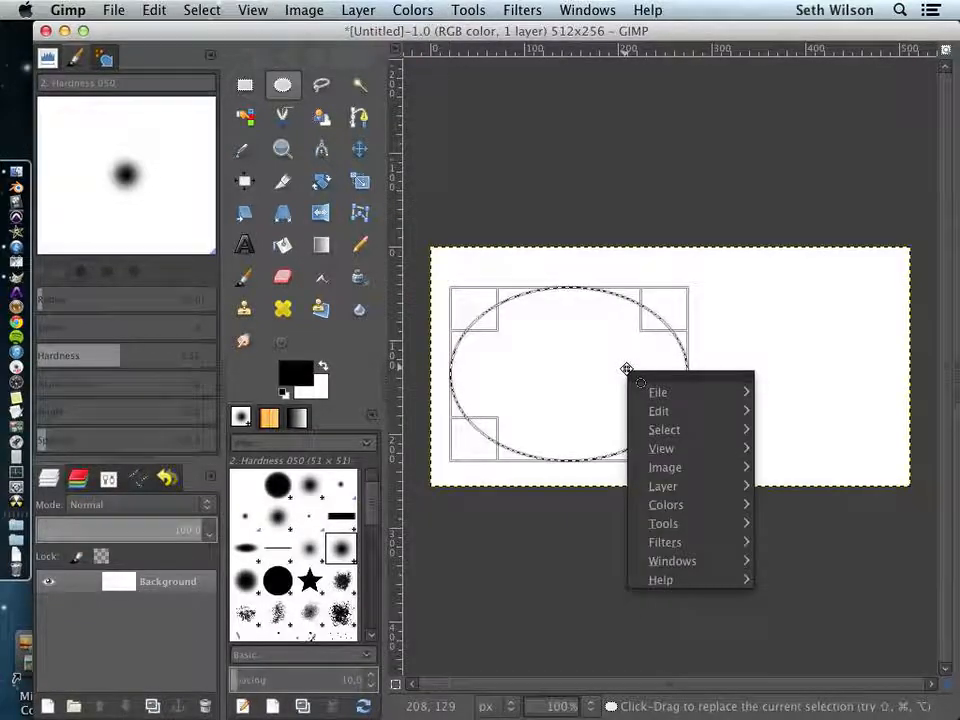
pyautogui.moveTo(675, 409)
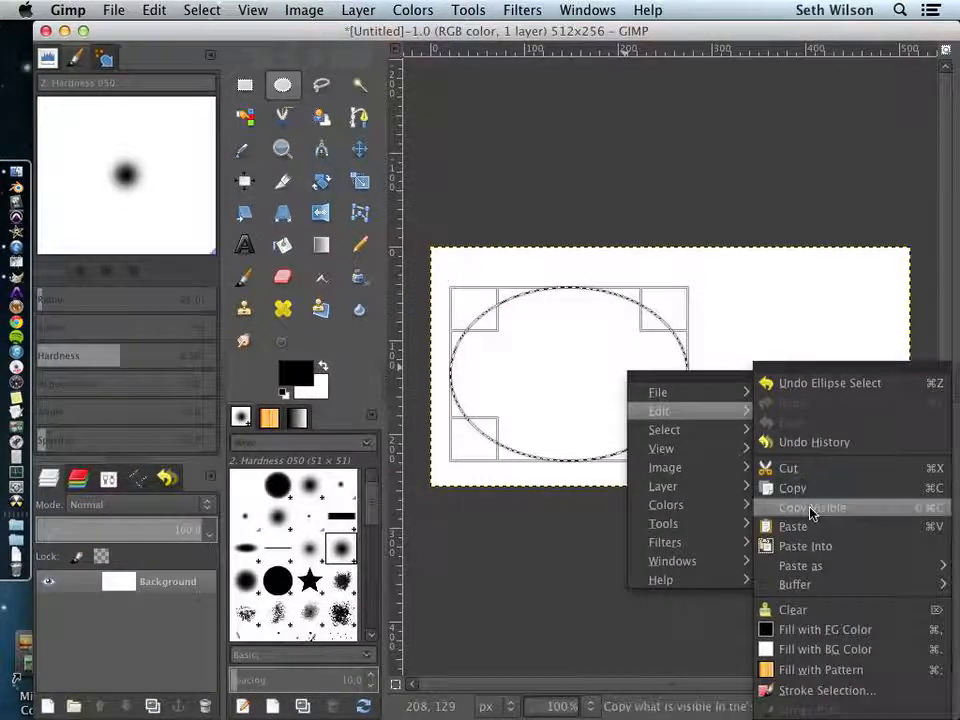
pyautogui.click(866, 691)
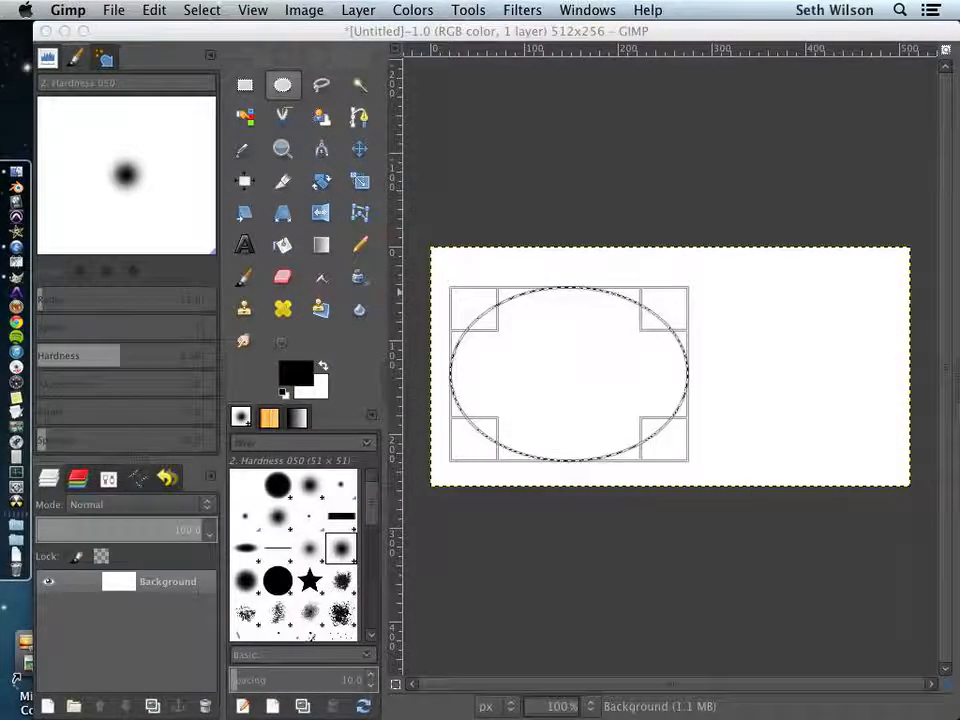
pyautogui.moveTo(210, 0)
pyautogui.mouseDown()
pyautogui.moveTo(225, 0)
pyautogui.moveTo(270, 246)
pyautogui.moveTo(414, 127)
pyautogui.moveTo(396, 112)
pyautogui.mouseUp()
pyautogui.moveTo(276, 122); pyautogui.dragTo(221, 104)
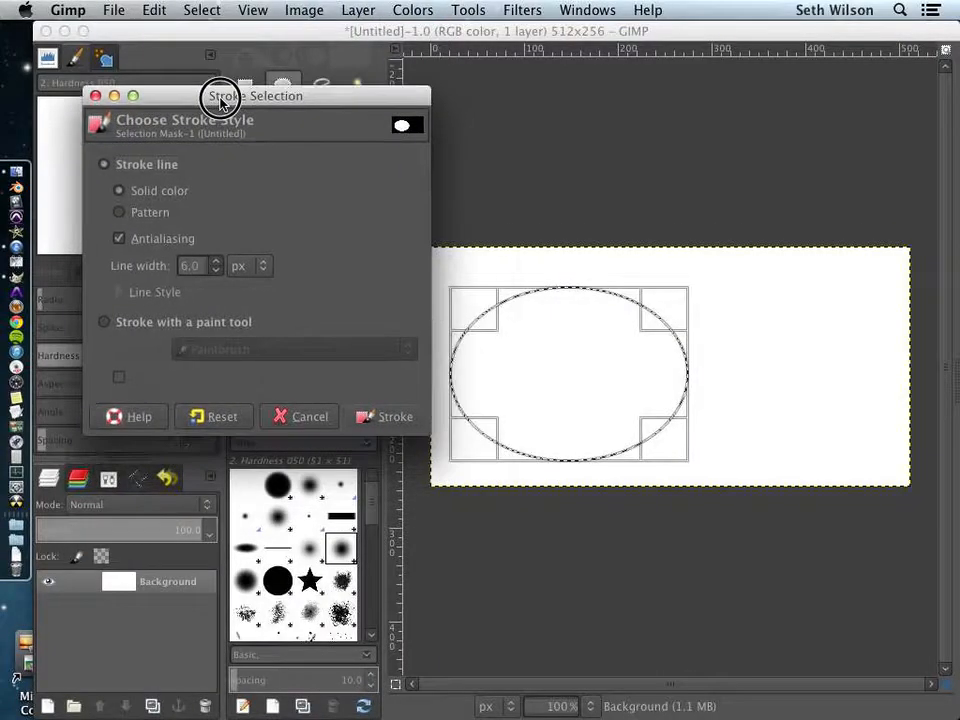
pyautogui.click(106, 325)
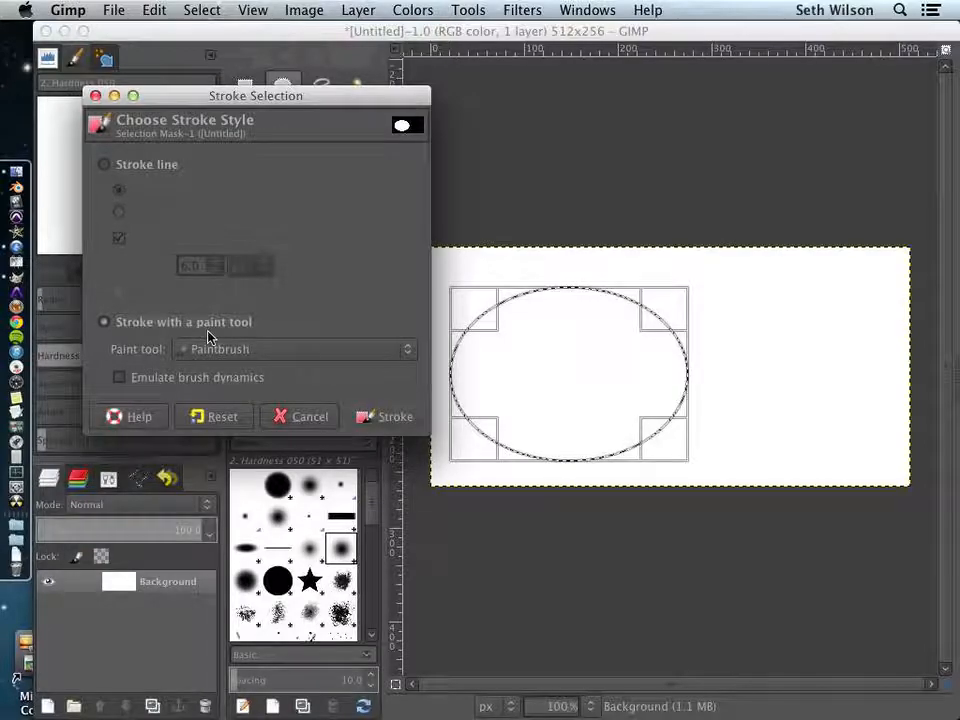
pyautogui.click(405, 417)
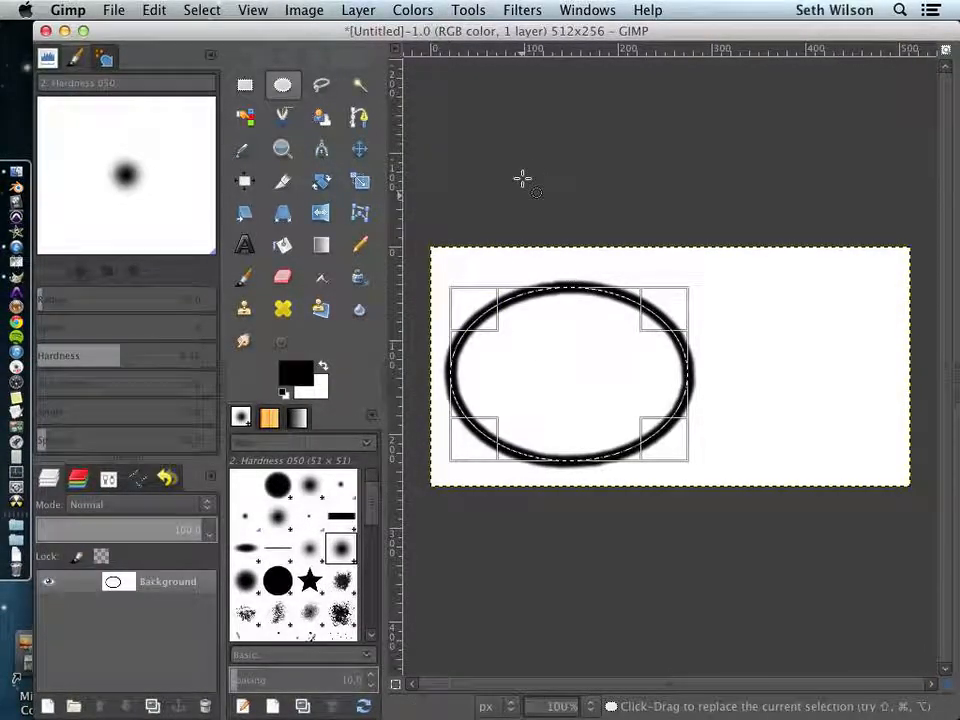
# Select the whole canvas, add the text "2" inside the ellipse and leave the digit highlighted
pyautogui.click(244, 248)
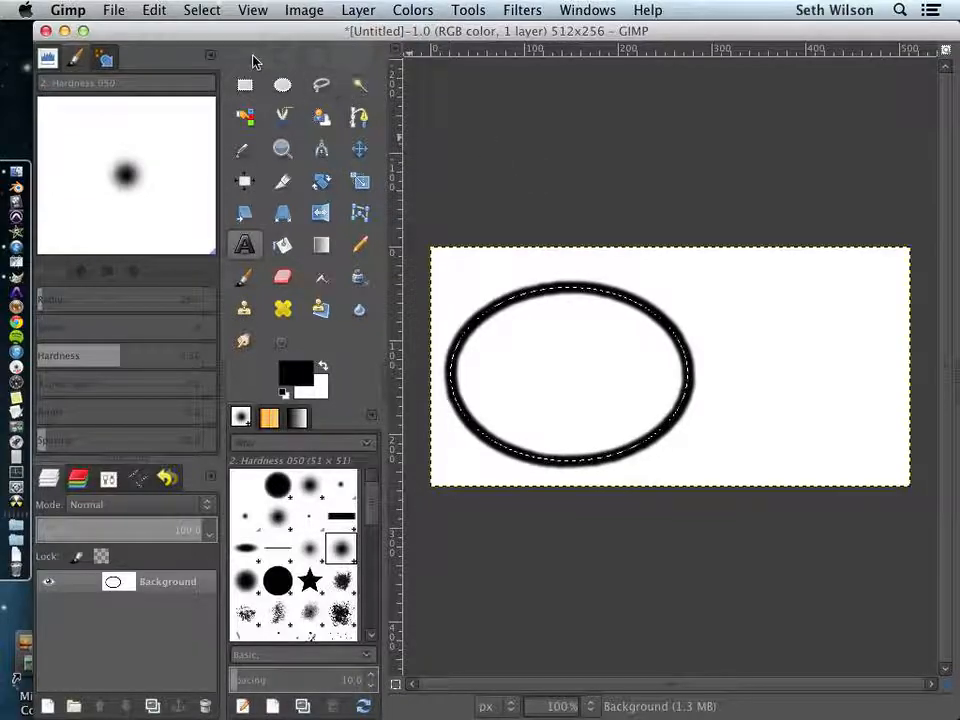
pyautogui.click(200, 14)
pyautogui.click(206, 47)
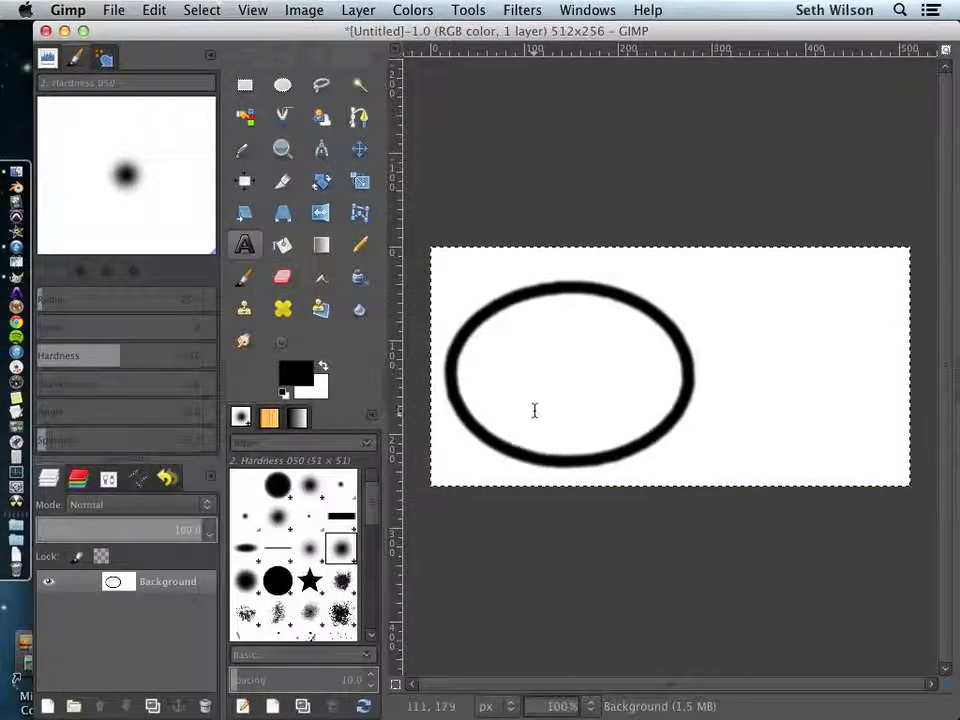
pyautogui.click(540, 372)
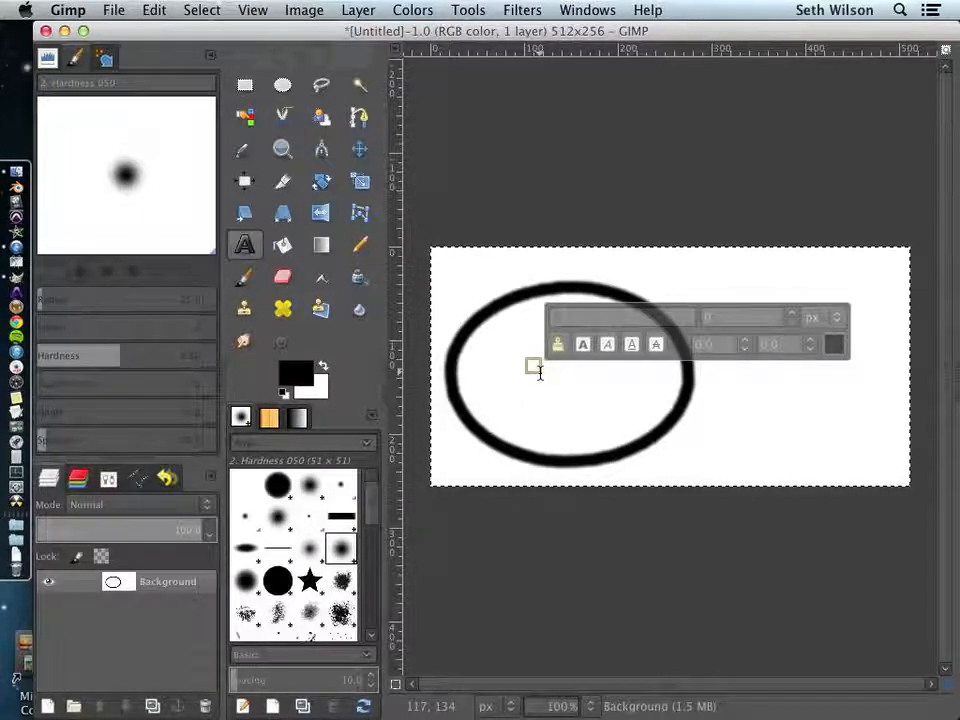
pyautogui.write('2')
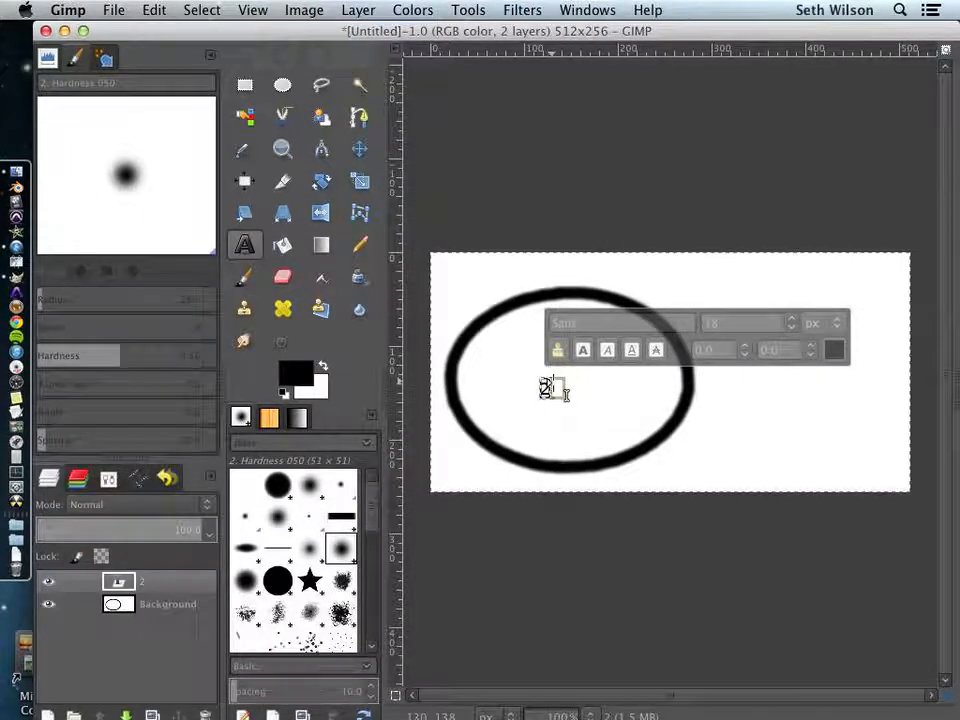
pyautogui.click(546, 388)
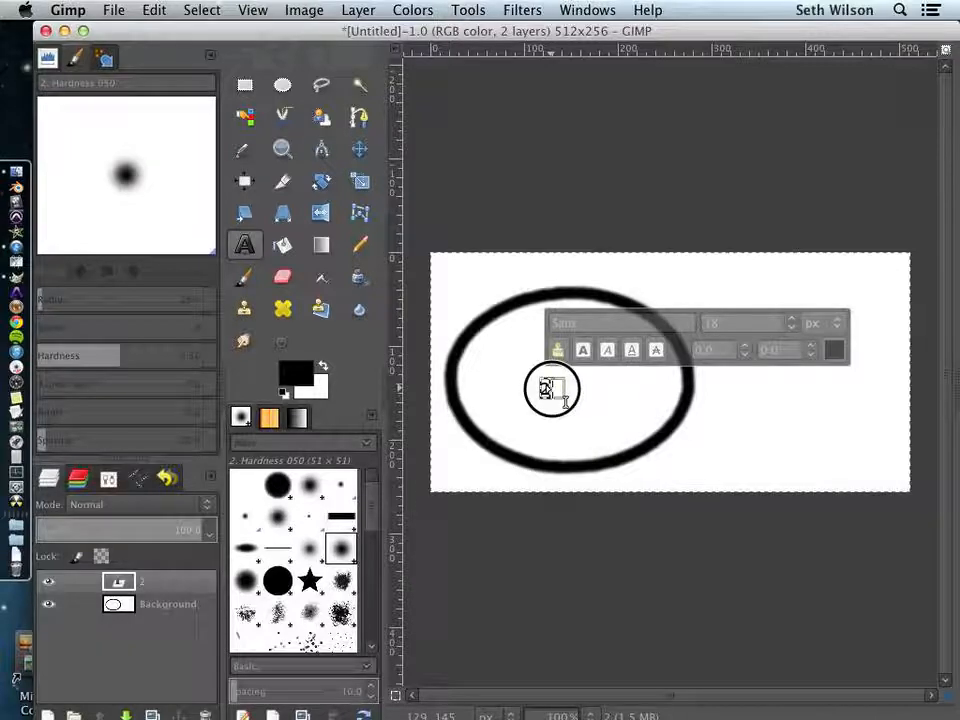
pyautogui.press('BackSpace')
pyautogui.click(550, 392)
pyautogui.write('2')
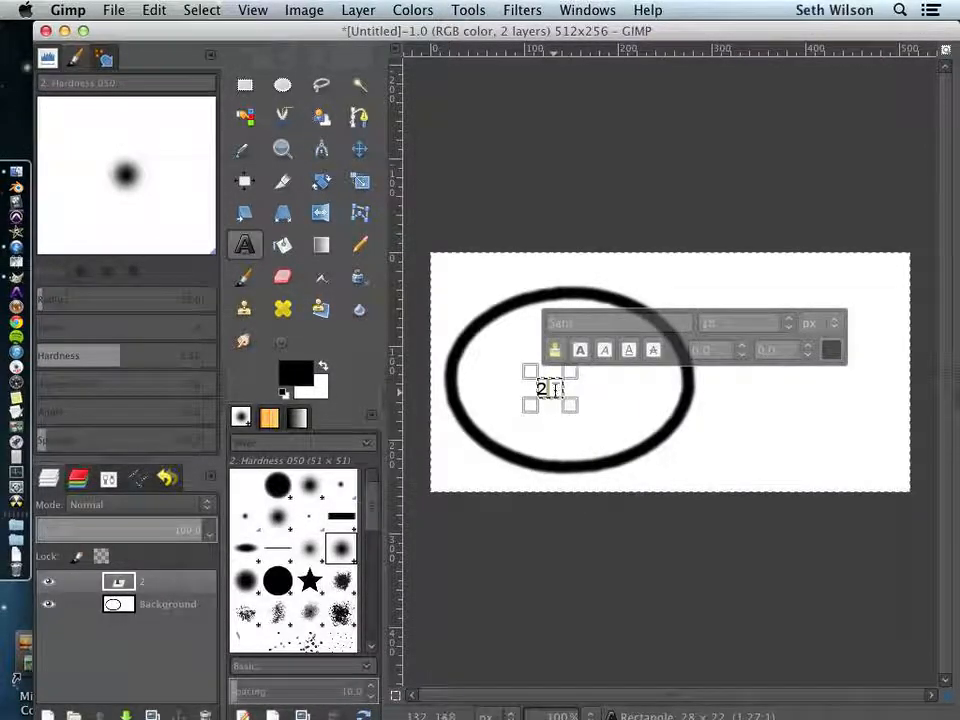
pyautogui.click(537, 388)
pyautogui.moveTo(537, 388); pyautogui.dragTo(597, 387)
pyautogui.click(789, 320)
pyautogui.click(789, 320)
pyautogui.click(789, 320)
pyautogui.click(789, 317)
pyautogui.click(788, 316)
pyautogui.click(788, 316)
pyautogui.click(788, 316)
pyautogui.click(788, 315)
pyautogui.click(789, 311)
pyautogui.moveTo(789, 311); pyautogui.dragTo(789, 301)
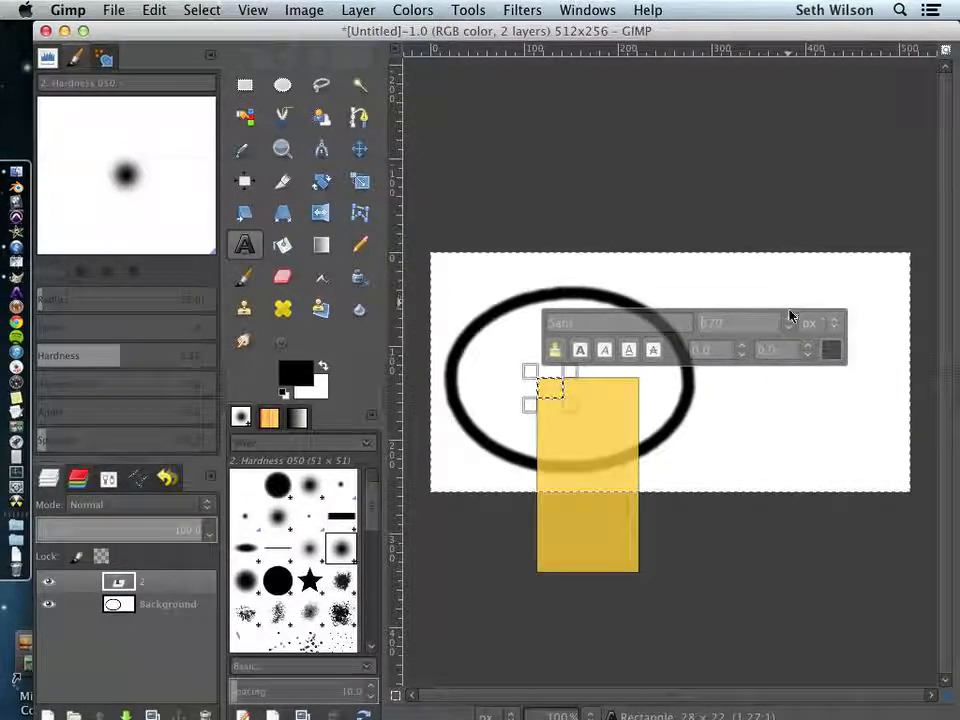
pyautogui.click(787, 330)
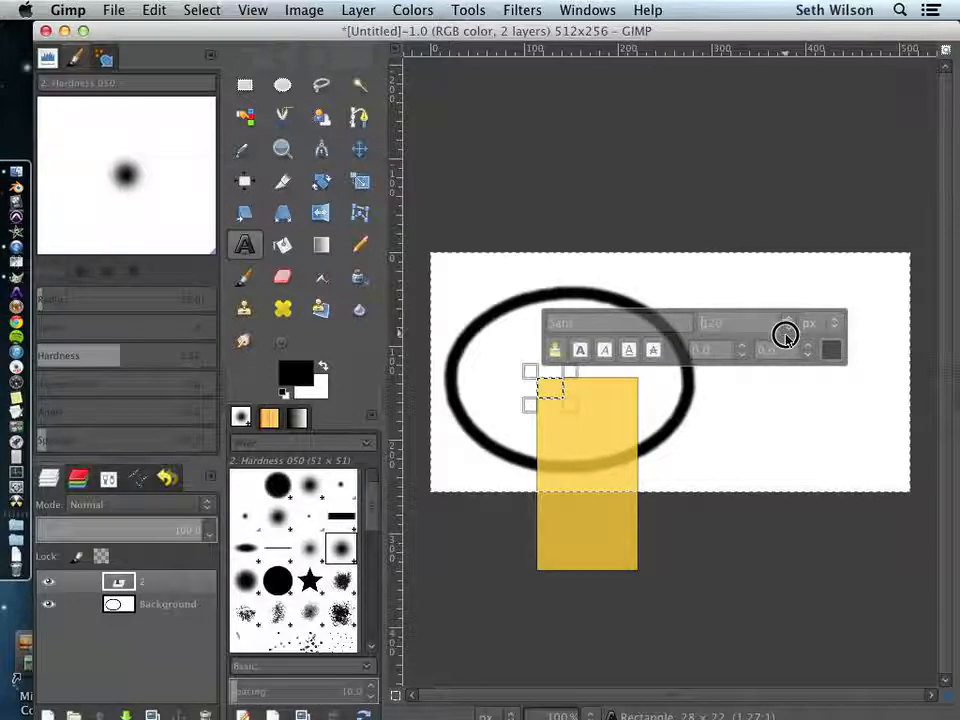
pyautogui.moveTo(784, 333); pyautogui.dragTo(784, 324)
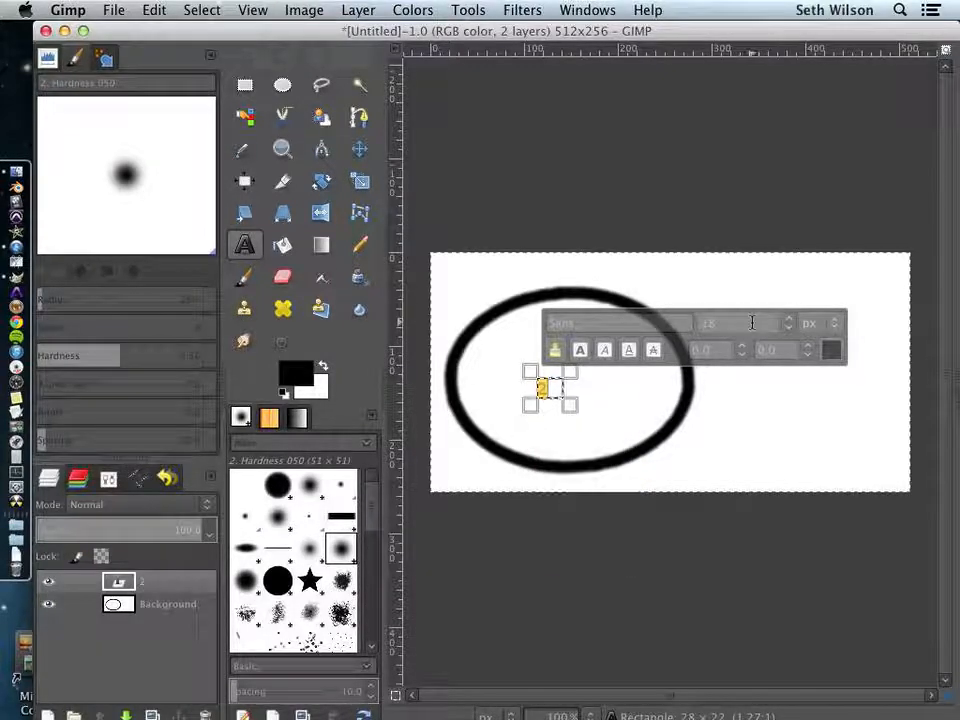
# Set the font size of the "2" to 100 px and enlarge its text box to about 77 × 128 px
pyautogui.write('100')
pyautogui.press('Return')
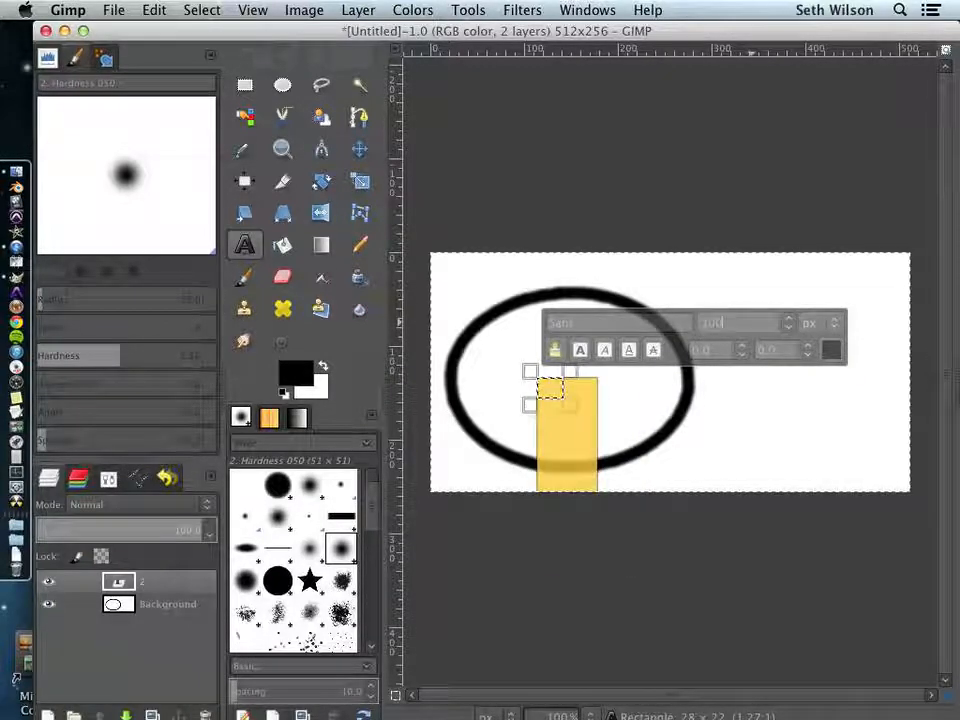
pyautogui.moveTo(567, 399); pyautogui.dragTo(600, 488)
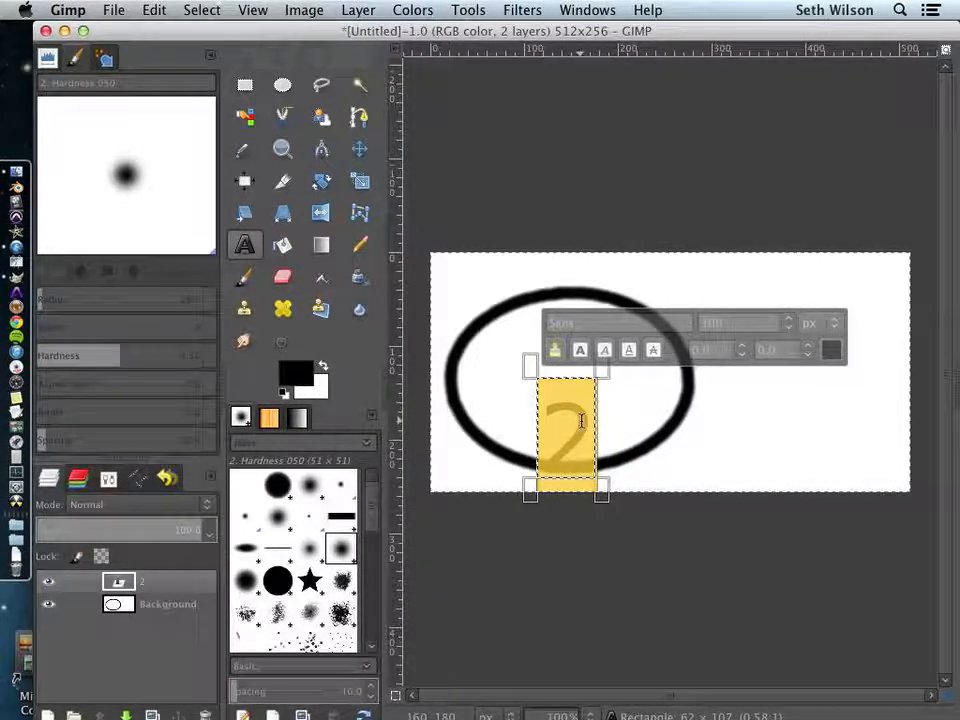
pyautogui.click(604, 494)
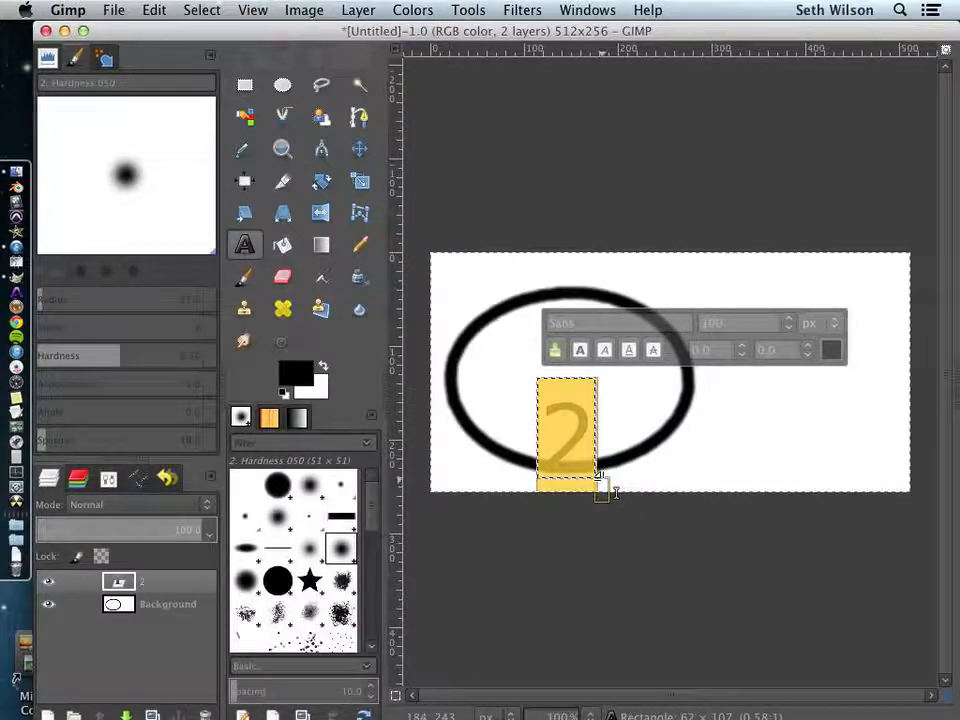
pyautogui.moveTo(613, 496); pyautogui.dragTo(616, 498)
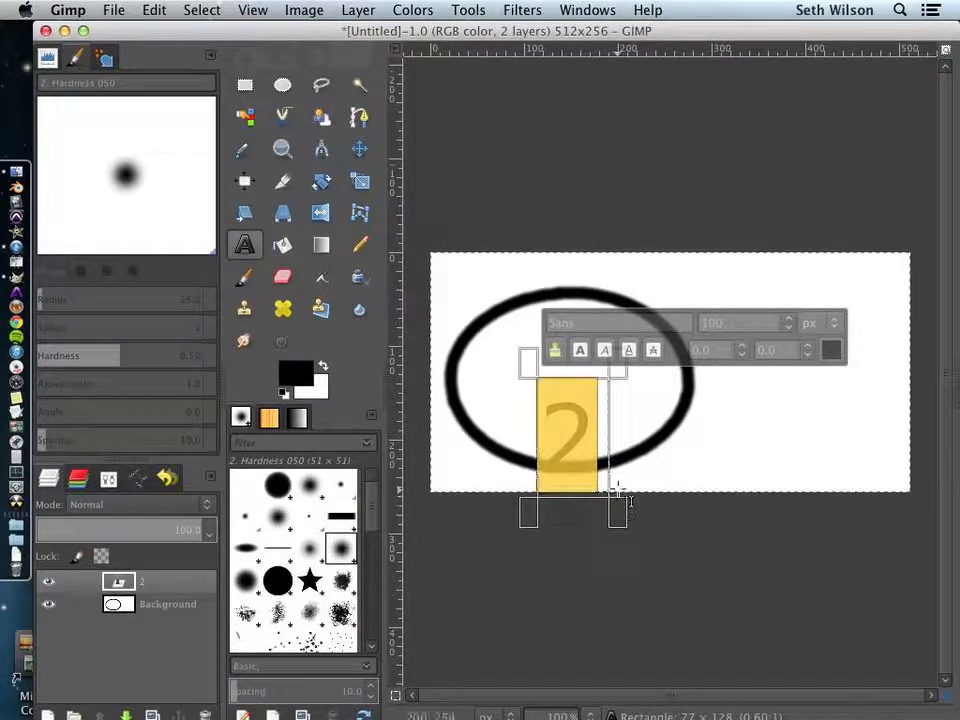
# Move the "2" text layer up to the middle of the ellipse
pyautogui.click(362, 152)
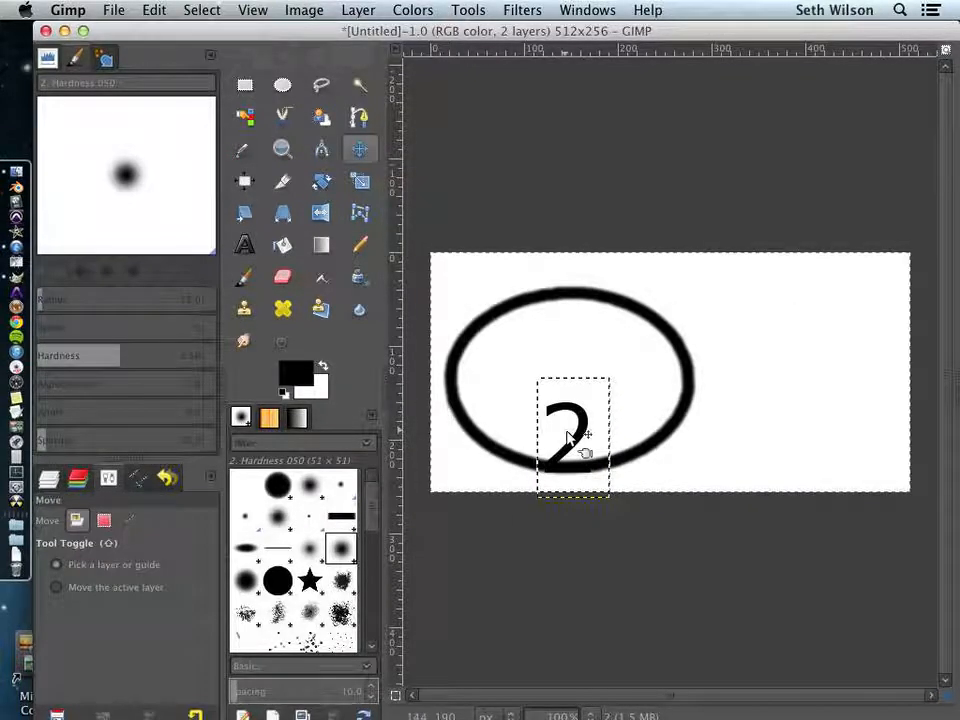
pyautogui.moveTo(577, 448); pyautogui.dragTo(576, 390)
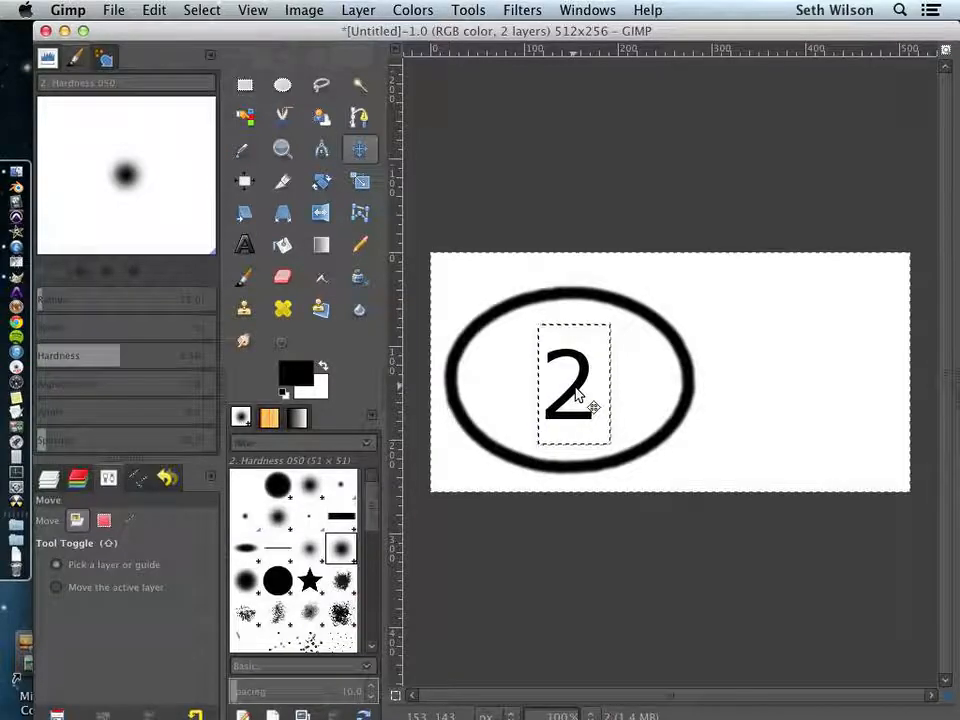
# Set the font size of the "2" to 150 px and enlarge its text box to about 97 × 181 px
pyautogui.click(241, 237)
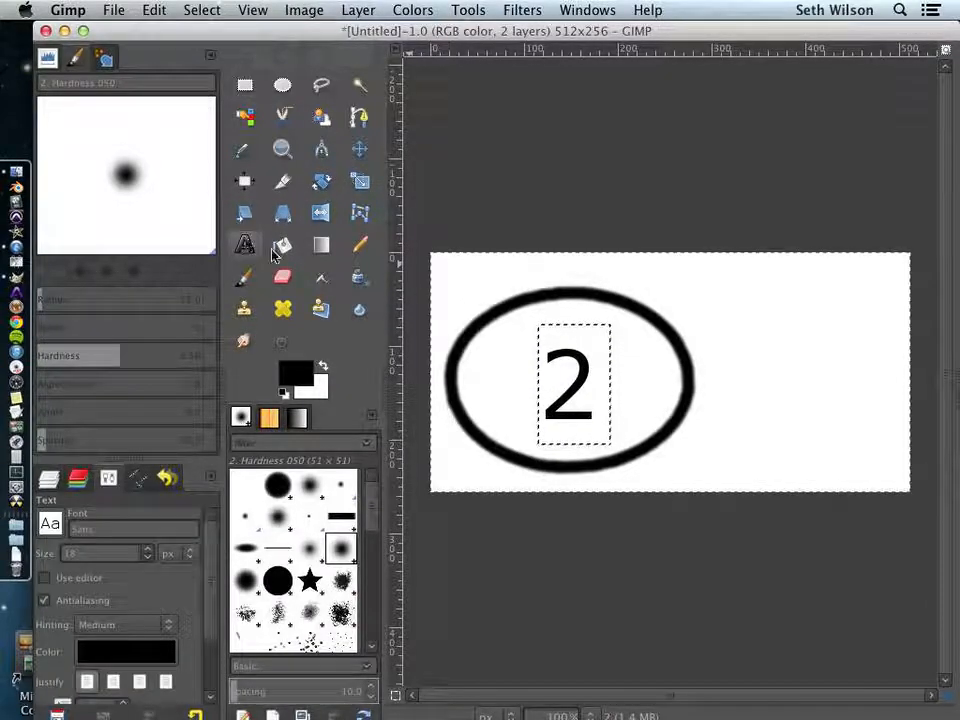
pyautogui.click(590, 386)
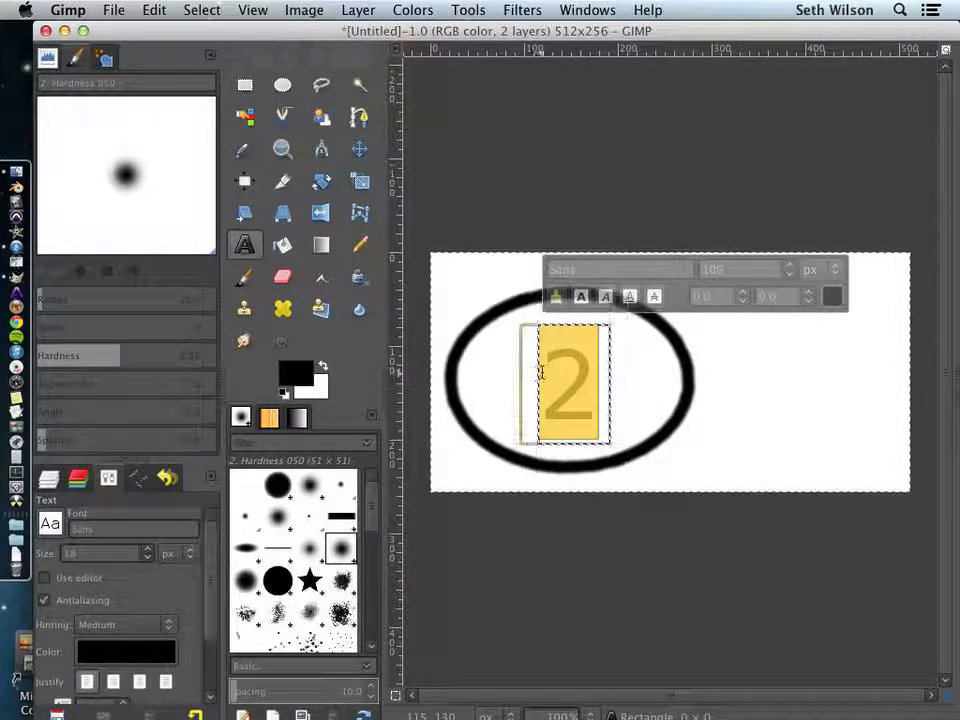
pyautogui.click(745, 270)
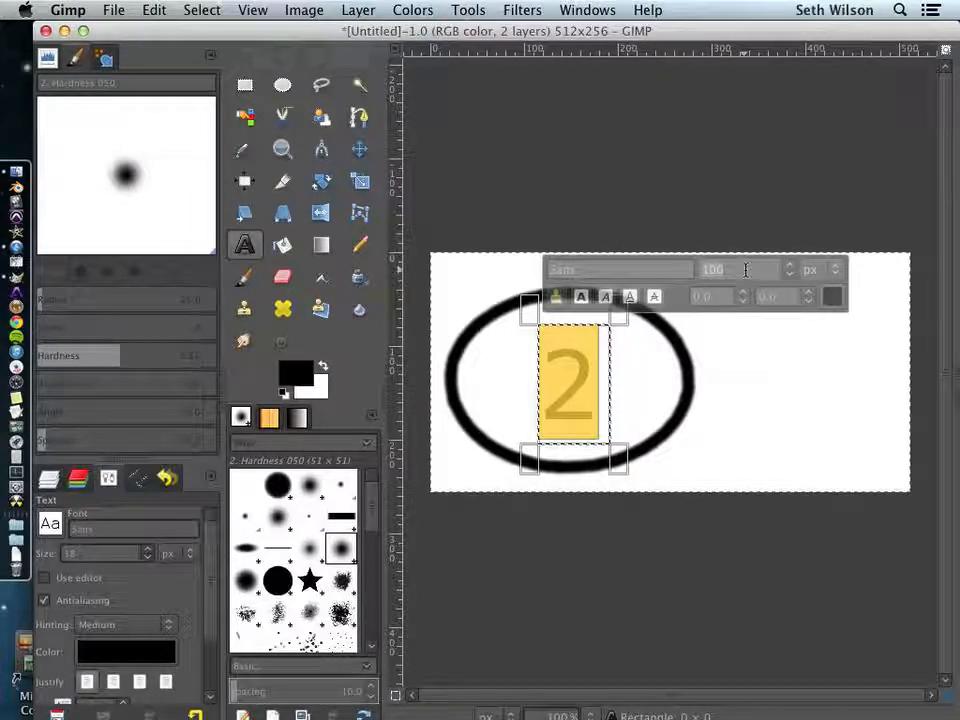
pyautogui.write('150')
pyautogui.press('Return')
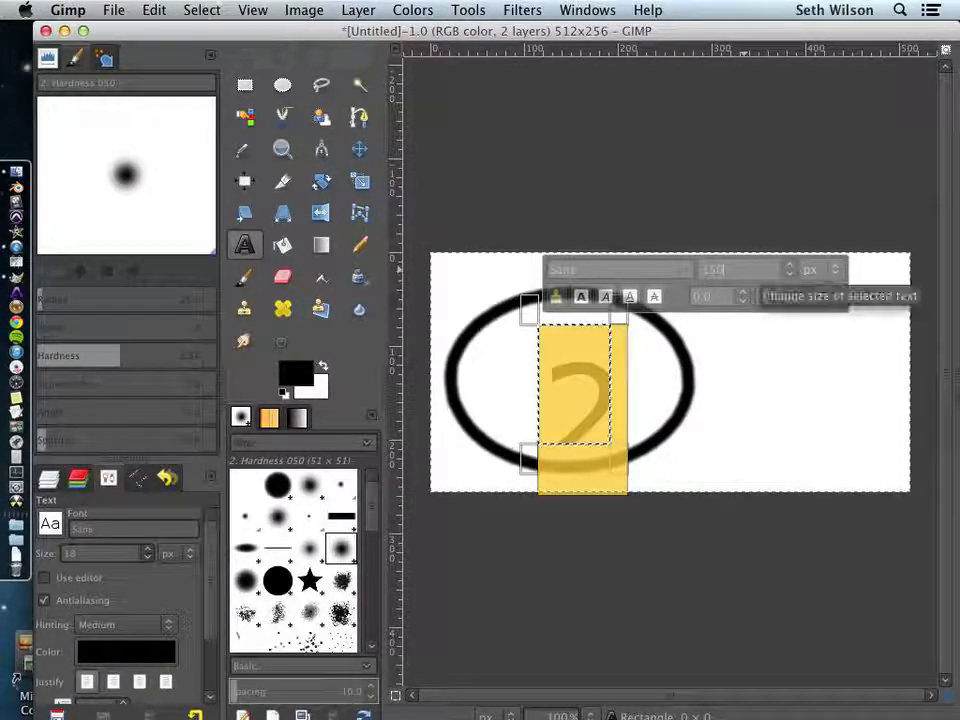
pyautogui.moveTo(620, 460); pyautogui.dragTo(630, 494)
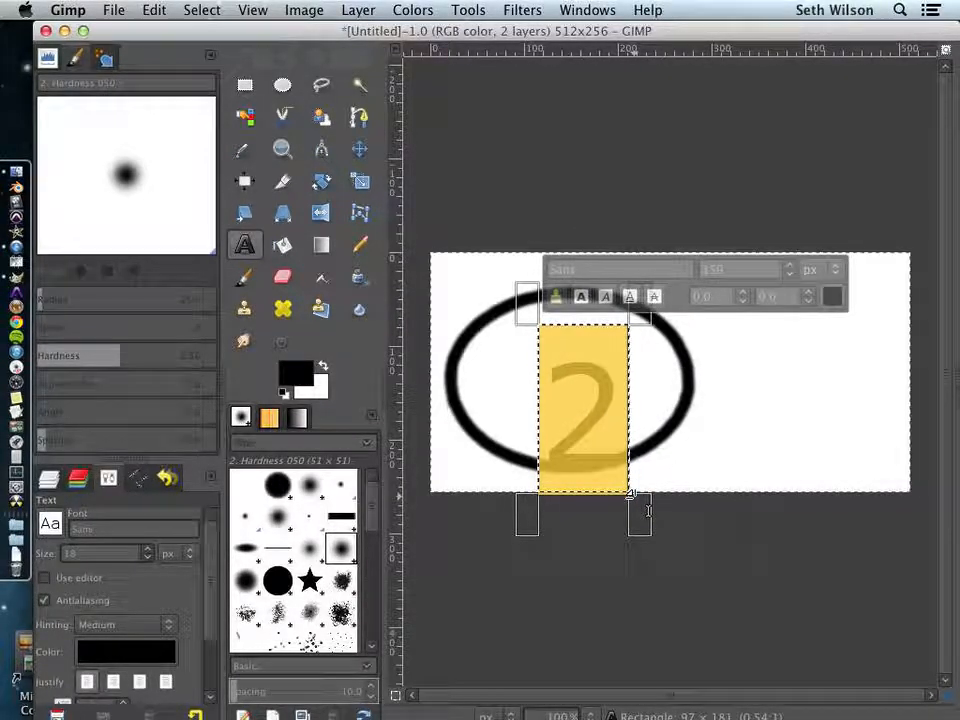
# Centre the enlarged "2" inside the ellipse, undoing the accidental move of the background layer
pyautogui.click(359, 149)
pyautogui.moveTo(593, 423); pyautogui.dragTo(574, 382)
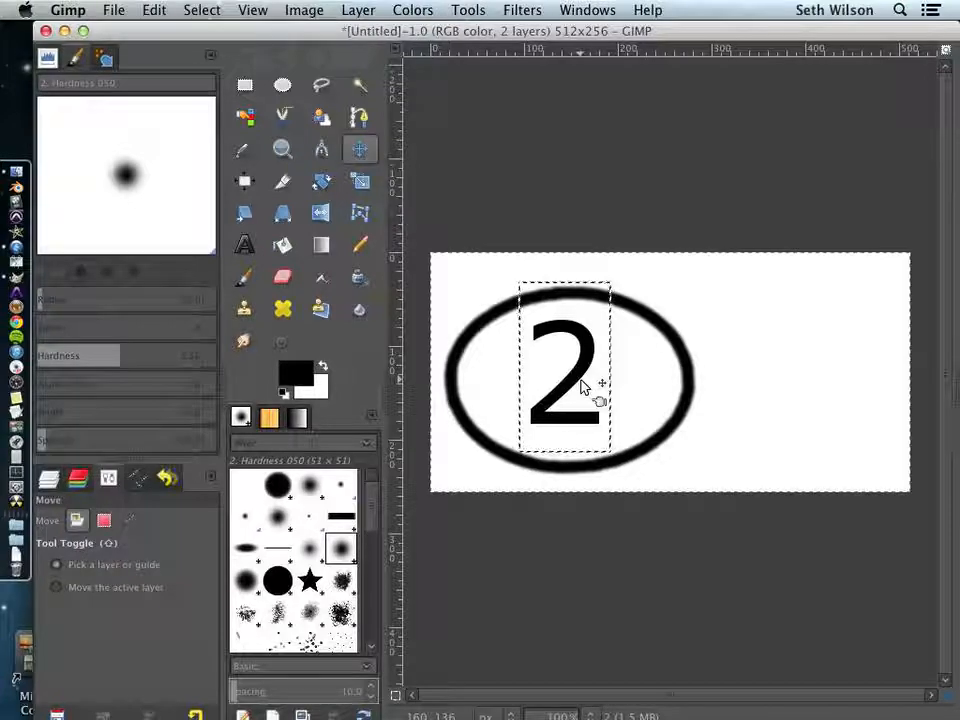
pyautogui.moveTo(582, 386); pyautogui.dragTo(648, 337)
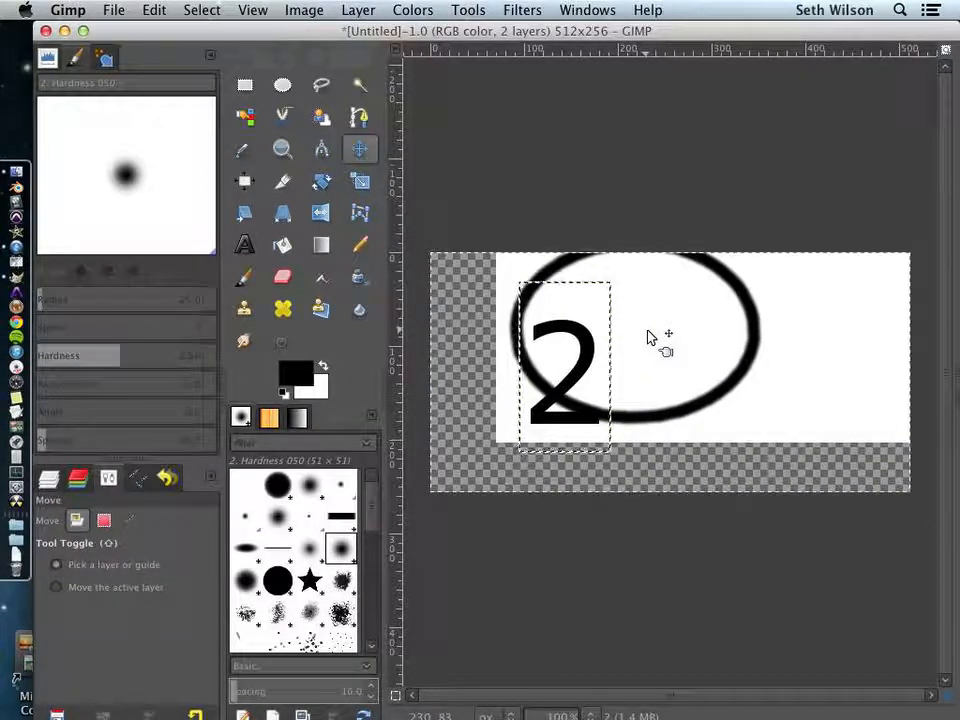
pyautogui.press('super+z')
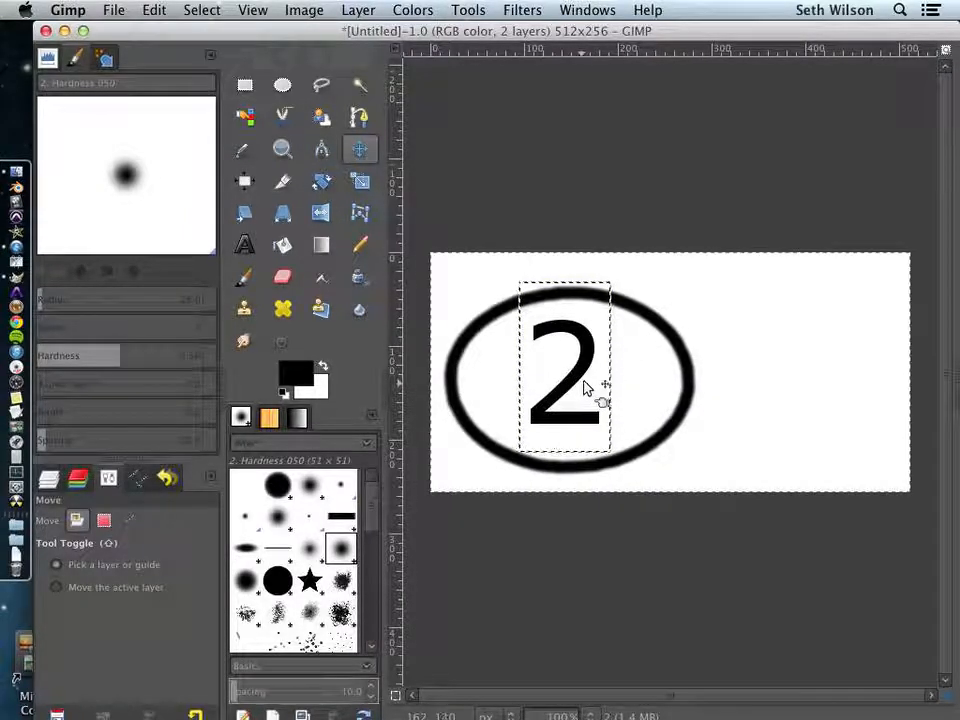
pyautogui.moveTo(580, 368); pyautogui.dragTo(587, 375)
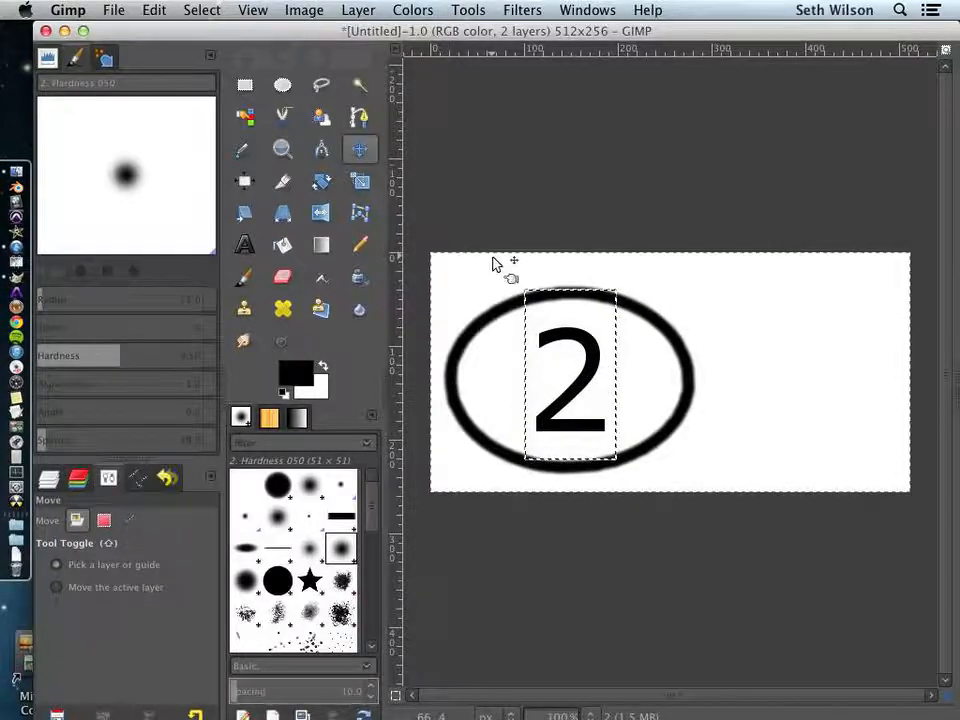
# Set the font size of the "2" inside the ellipse to 175 px
pyautogui.click(244, 242)
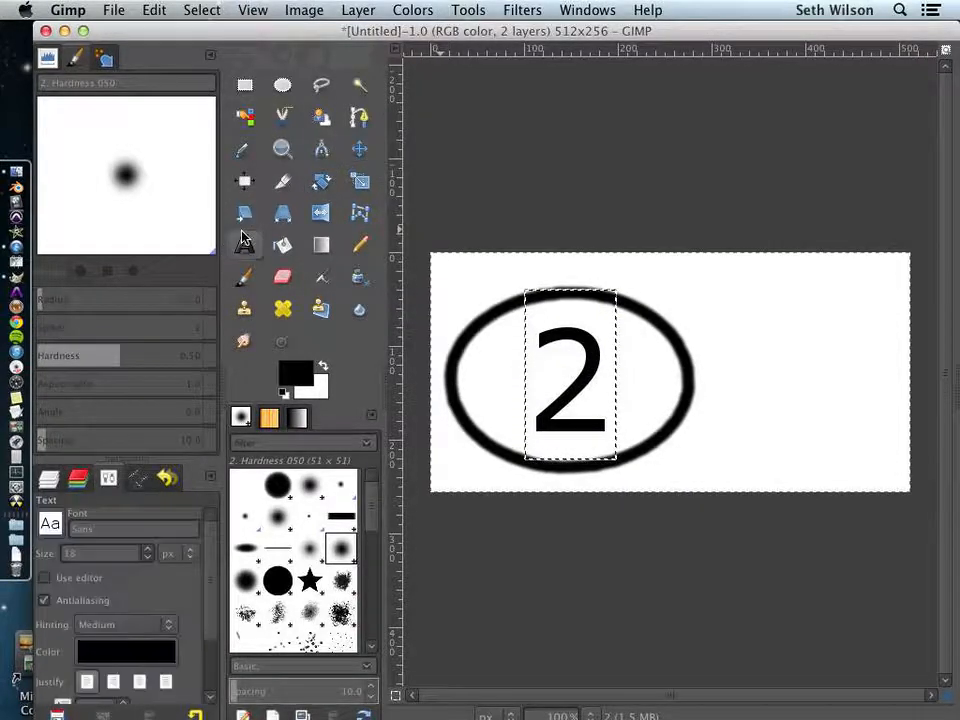
pyautogui.click(602, 371)
pyautogui.doubleClick(554, 360)
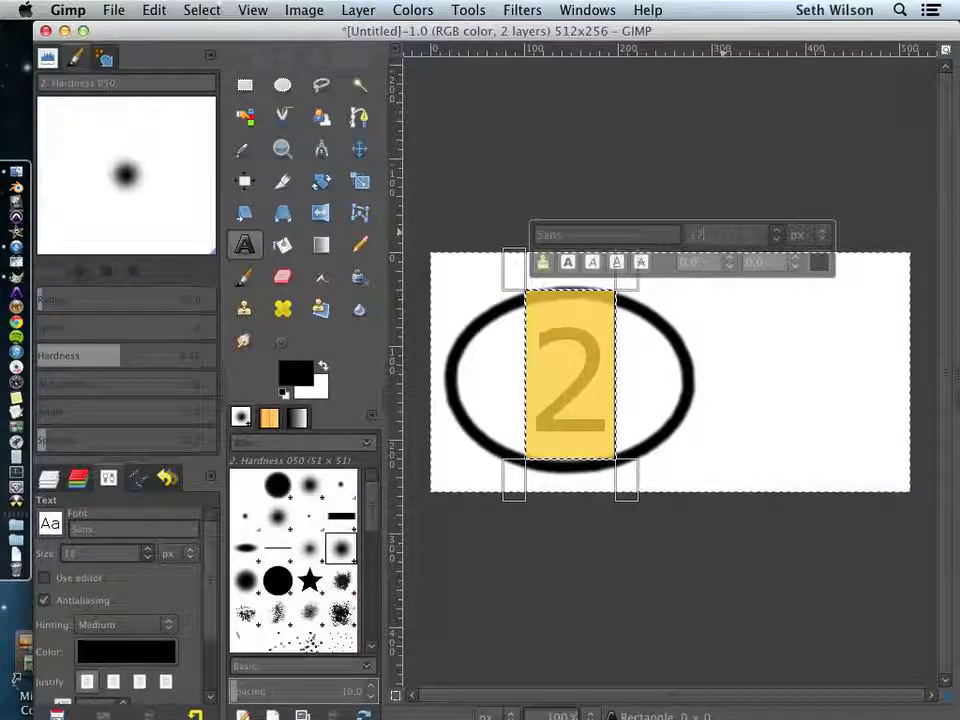
pyautogui.scroll(20, 725, 232)
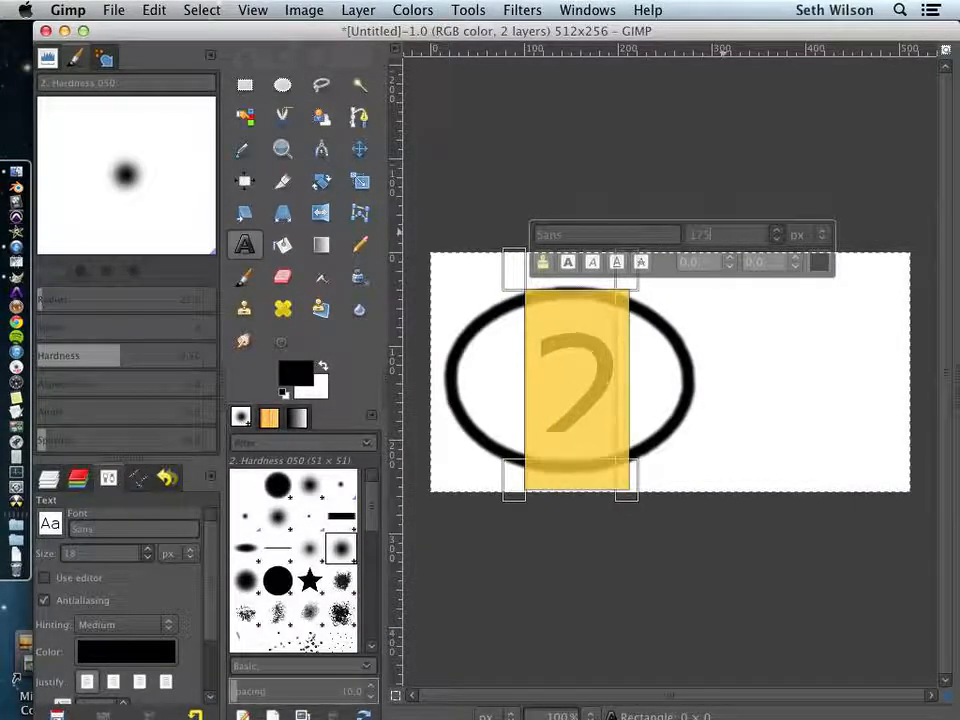
pyautogui.click(507, 217)
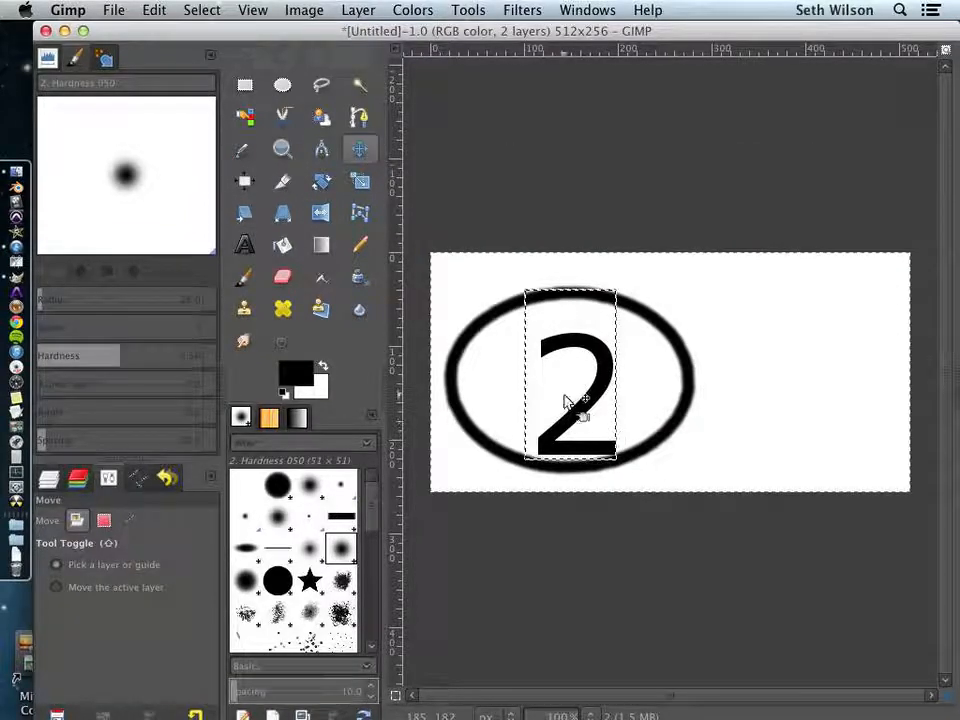
# Move the "2" text layer up and to the right within the ellipse, undoing the accidental background layer move
pyautogui.moveTo(578, 396)
pyautogui.mouseDown()
pyautogui.moveTo(596, 391)
pyautogui.moveTo(586, 393)
pyautogui.mouseUp()
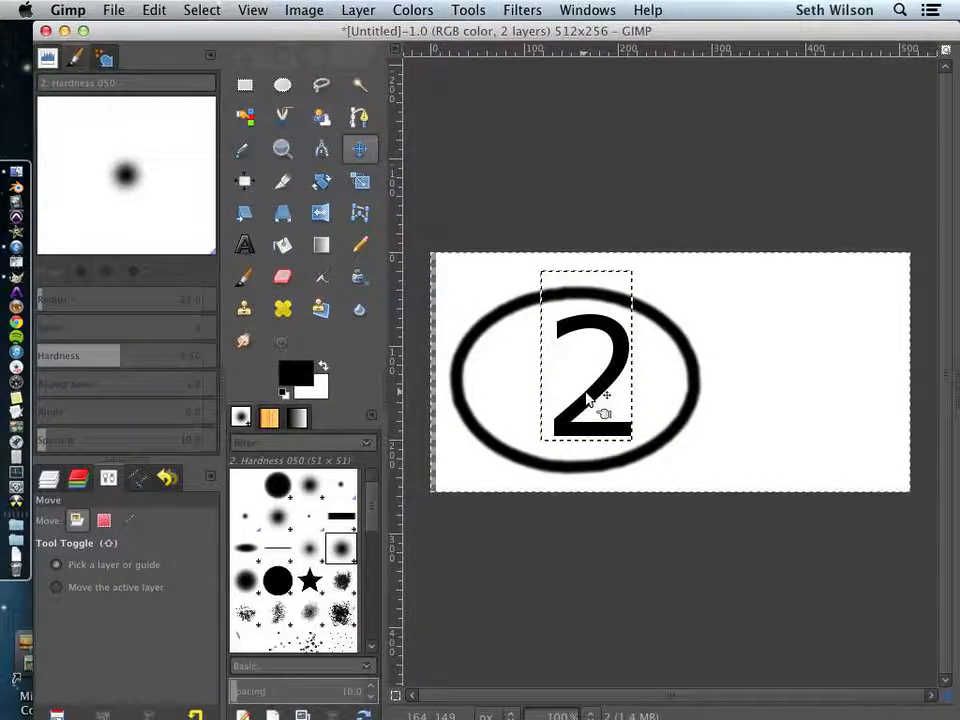
pyautogui.hotkey('ctrl', 'z')
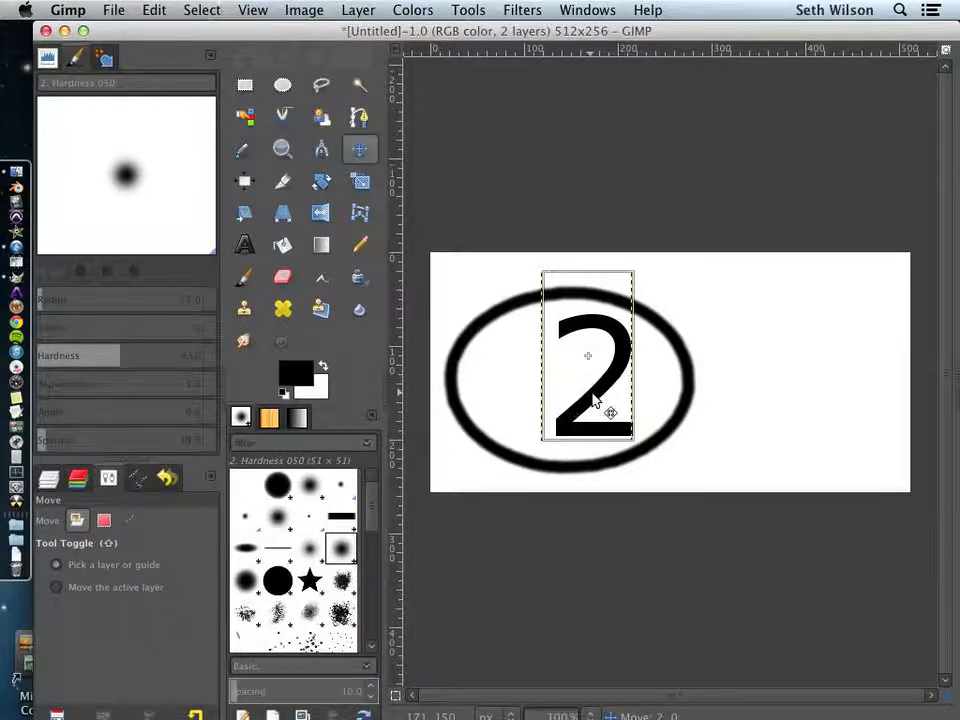
pyautogui.moveTo(595, 399); pyautogui.dragTo(595, 400)
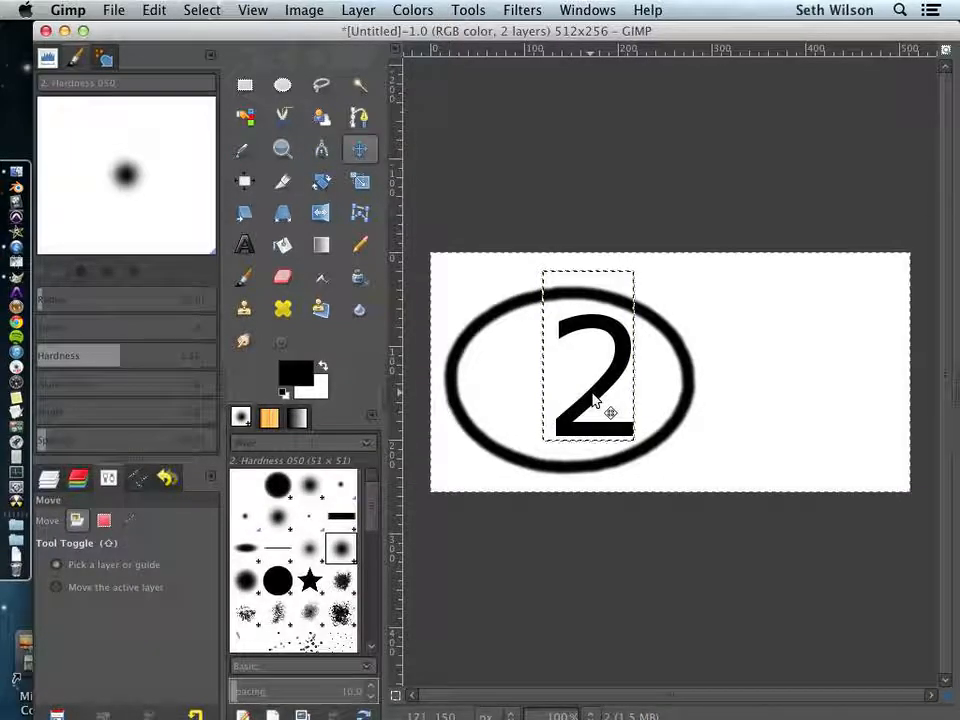
# Add the text "no." inside the ellipse to the left of the "2"
pyautogui.click(244, 244)
pyautogui.click(472, 380)
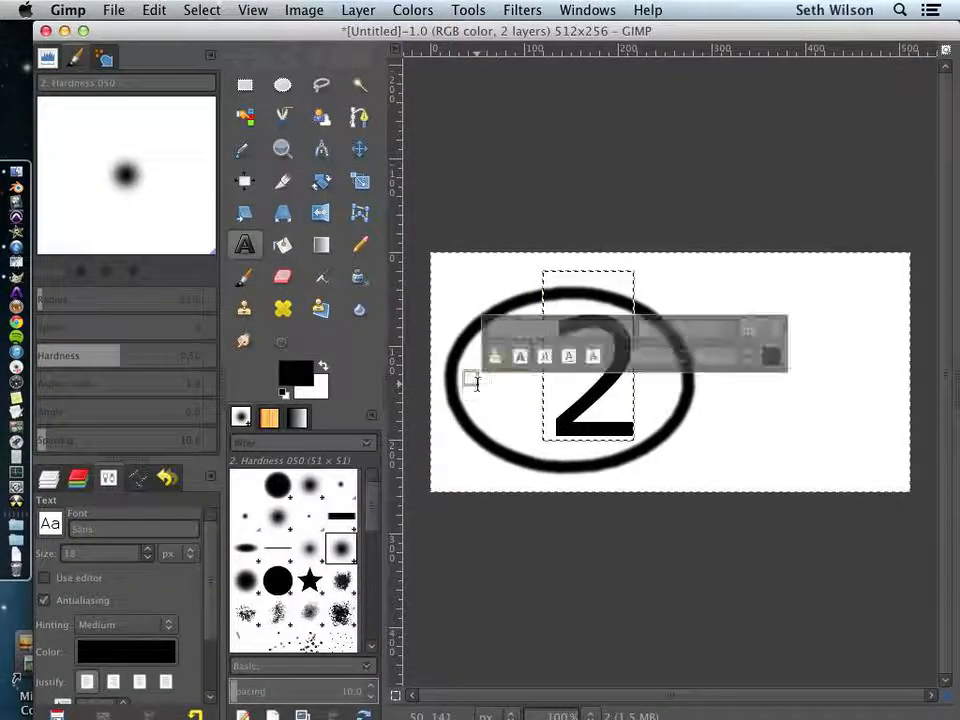
pyautogui.write('No.')
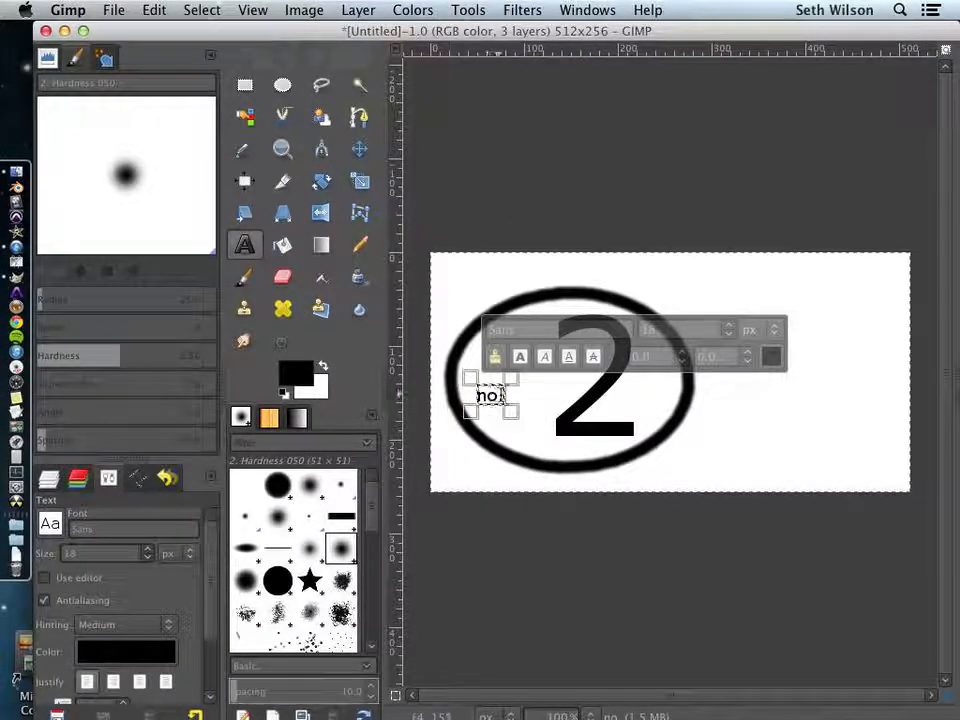
# Try a font size of 100 px for "no.", and set it to 75 px instead
pyautogui.write('100')
pyautogui.press('Return')
pyautogui.doubleClick(673, 329)
pyautogui.write('75')
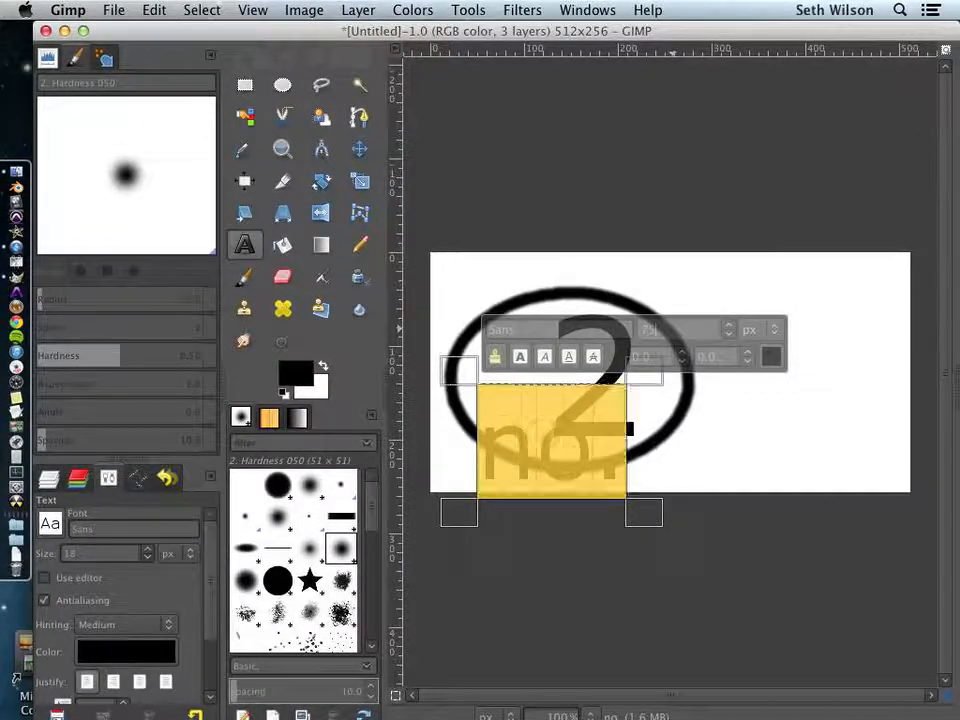
pyautogui.press('Return')
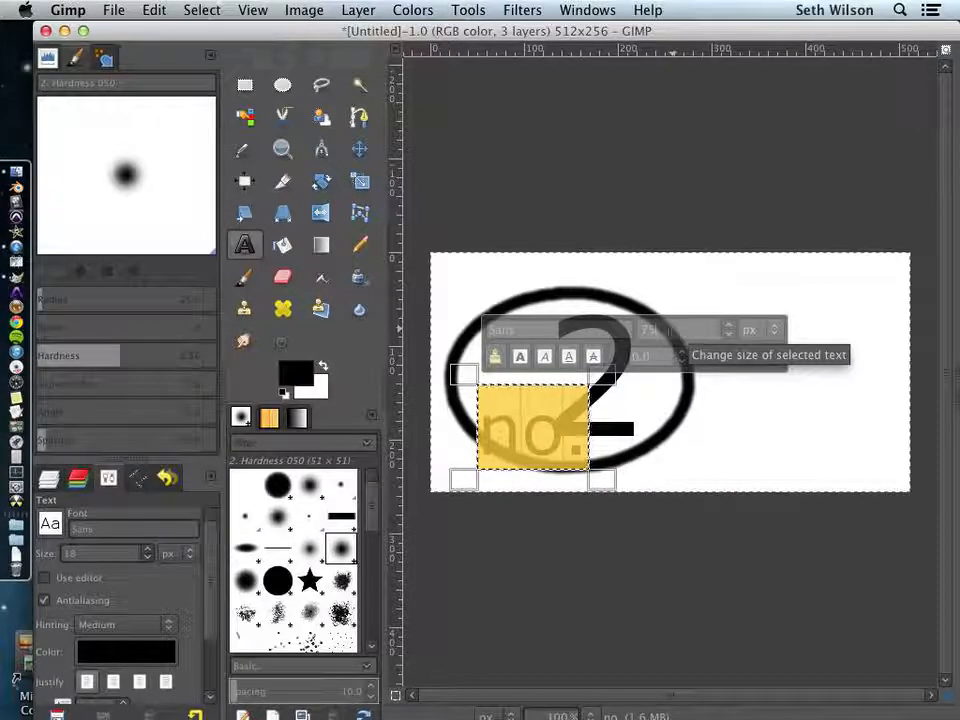
# Move "no." up to the left half of the ellipse and shift the "2" slightly right beside it
pyautogui.click(360, 150)
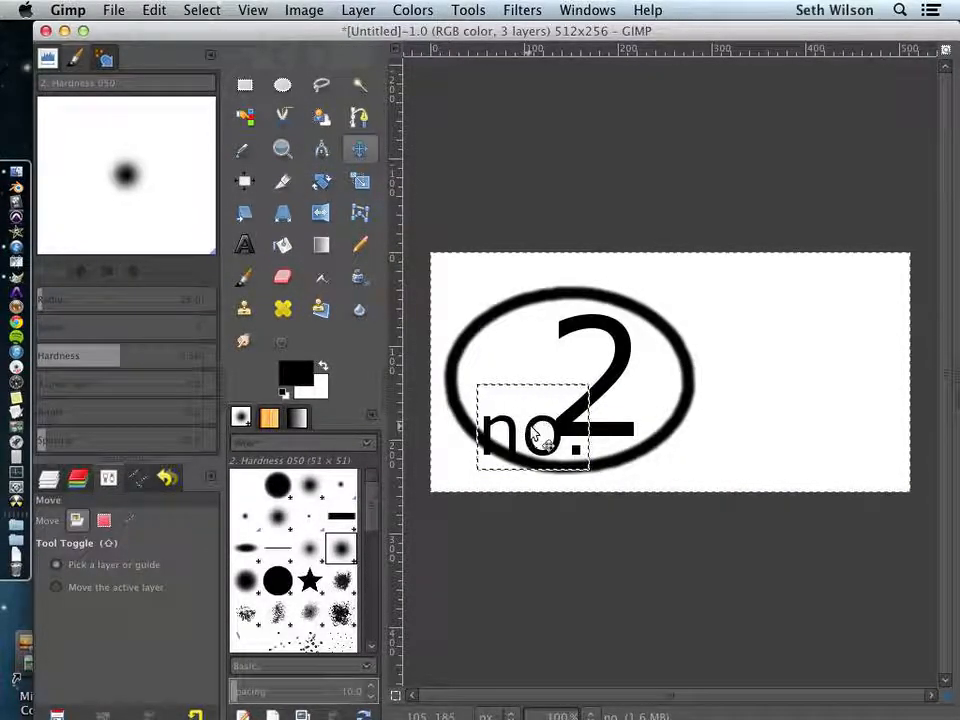
pyautogui.moveTo(533, 437); pyautogui.dragTo(519, 380)
pyautogui.moveTo(595, 394); pyautogui.dragTo(607, 400)
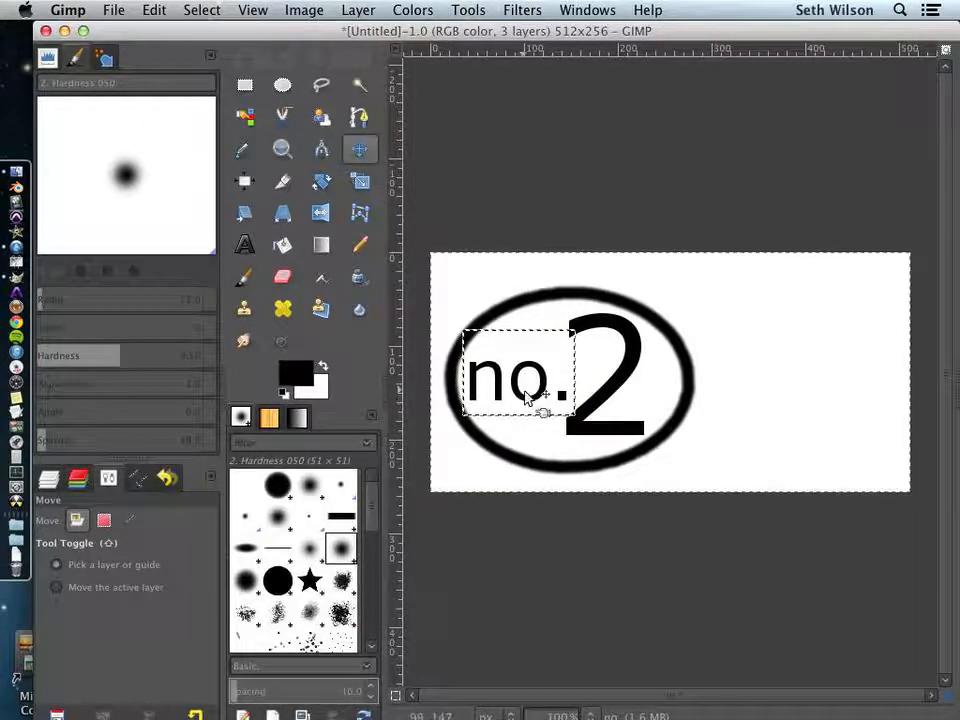
pyautogui.moveTo(533, 399); pyautogui.dragTo(535, 402)
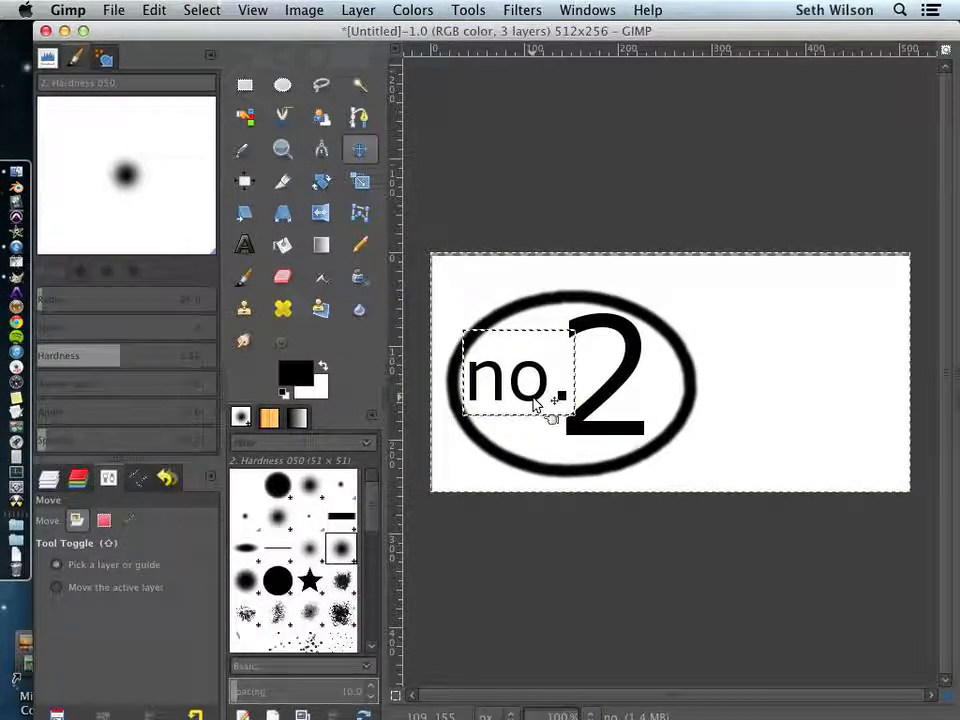
# Reduce the font size of the "no." text to 58 px
pyautogui.click(248, 243)
pyautogui.click(526, 376)
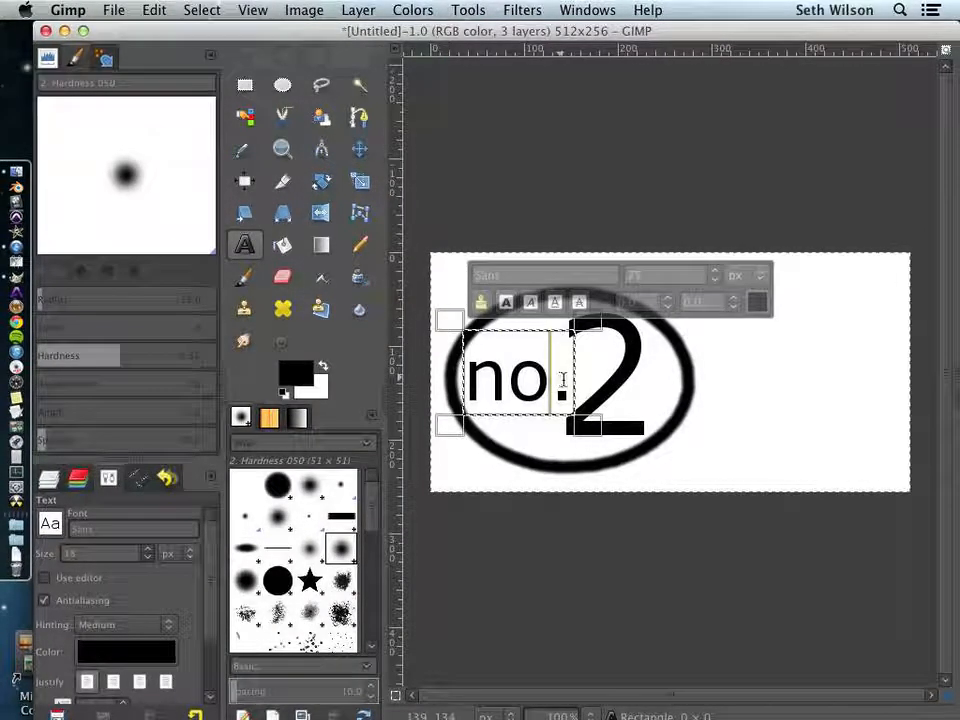
pyautogui.moveTo(549, 378); pyautogui.dragTo(484, 380)
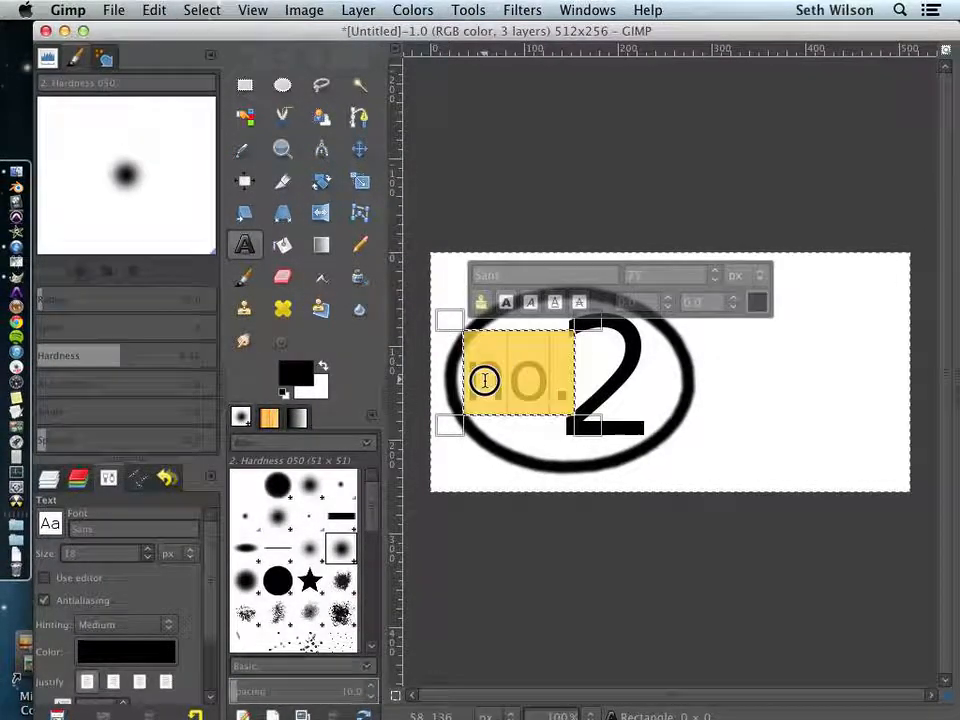
pyautogui.click(713, 282)
pyautogui.click(713, 281)
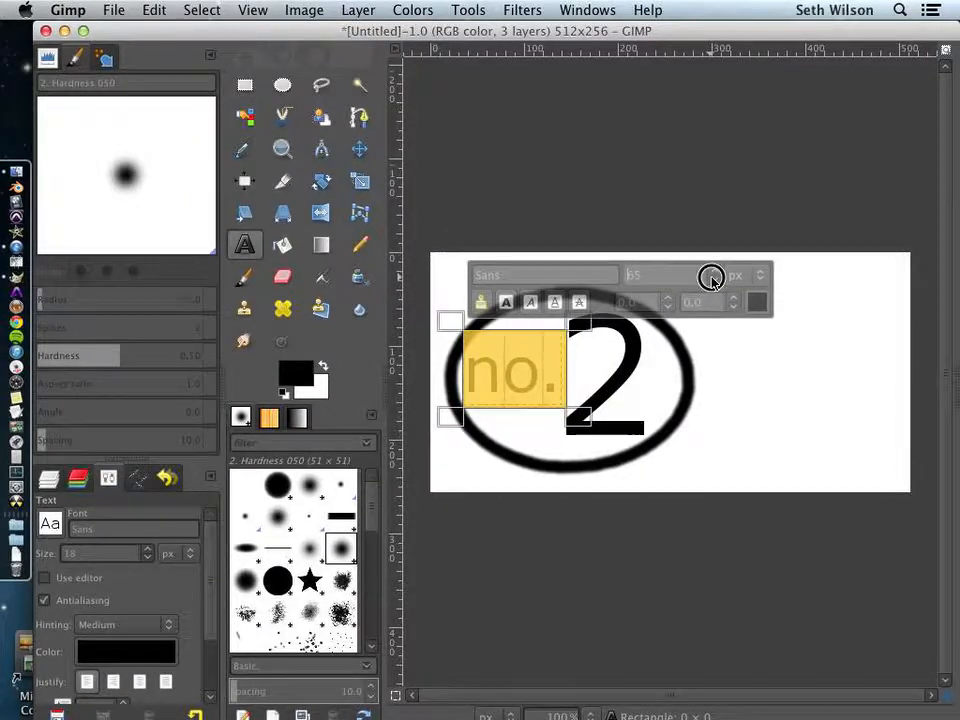
pyautogui.click(713, 281)
pyautogui.click(713, 281)
pyautogui.click(713, 281)
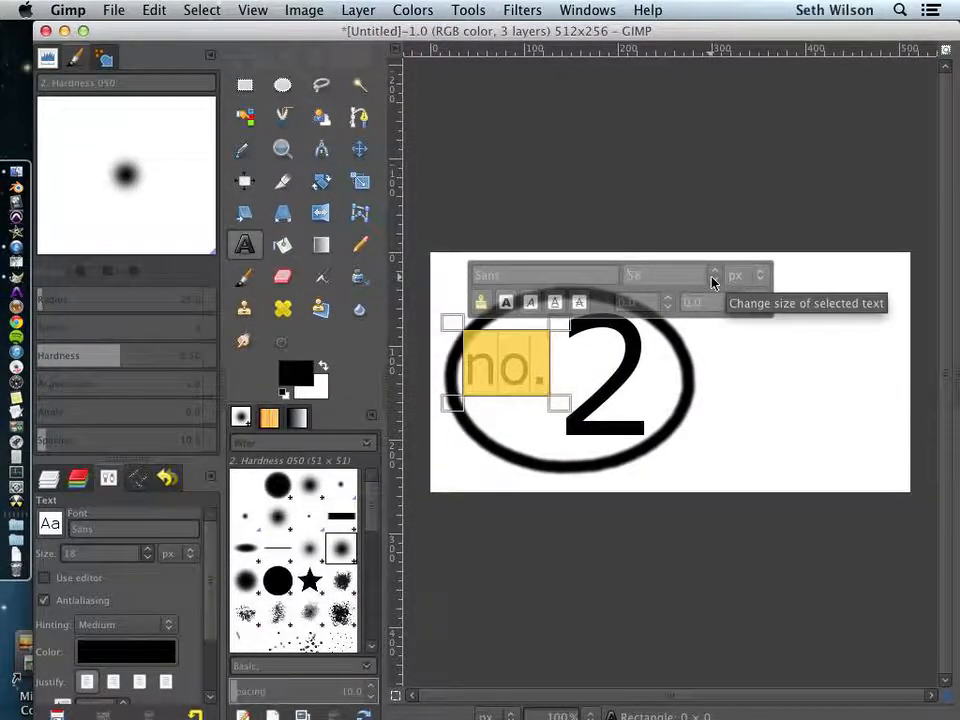
# Move "no." slightly down and right beside the "2", undoing the accidental move of the background layer
pyautogui.click(360, 150)
pyautogui.moveTo(510, 378); pyautogui.dragTo(526, 396)
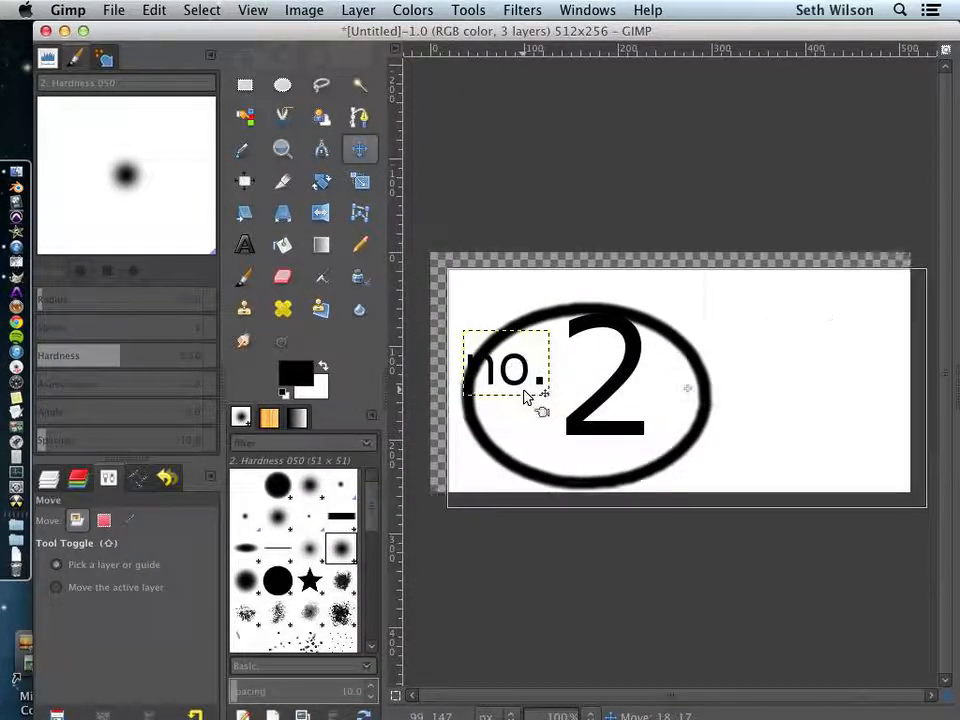
pyautogui.hotkey('ctrl', 'z')
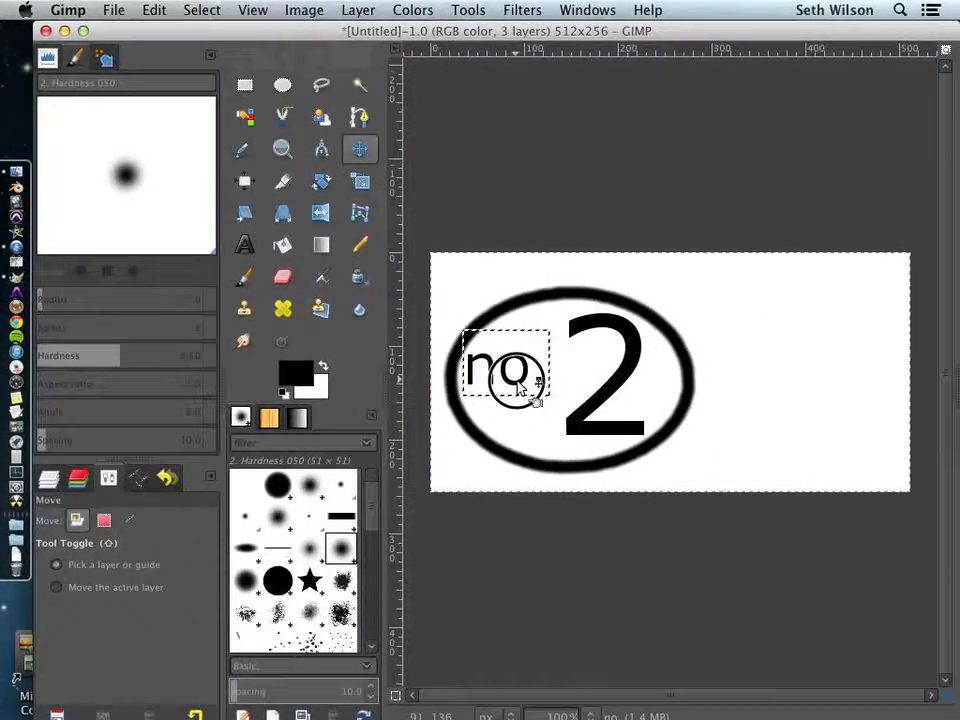
pyautogui.moveTo(505, 373); pyautogui.dragTo(518, 397)
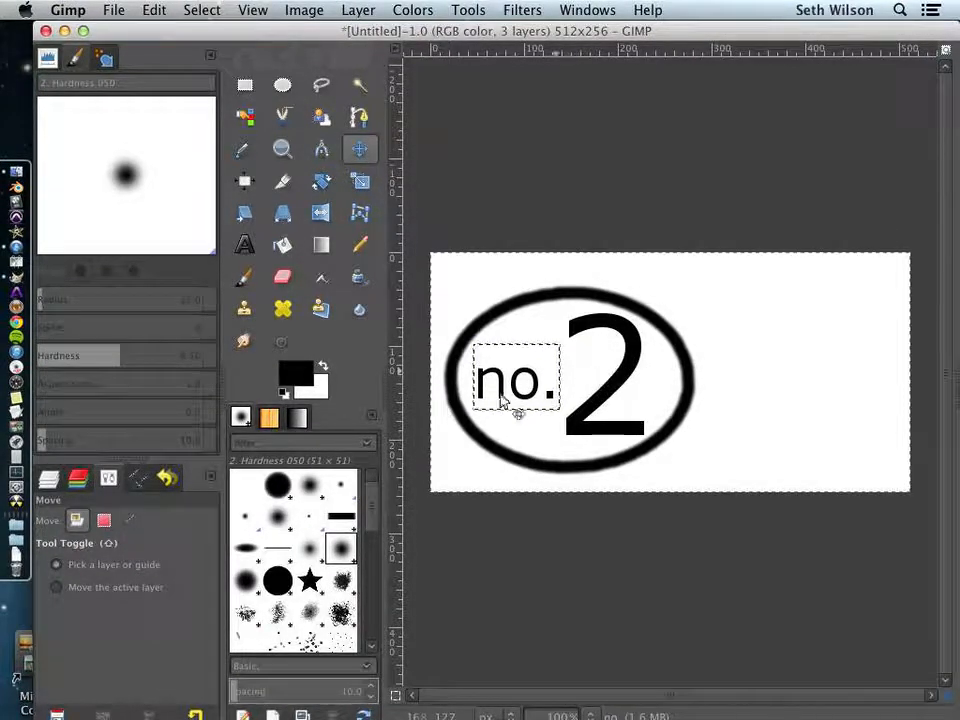
# Select the "2" layer and nudge it slightly left and down within the ellipse
pyautogui.click(78, 478)
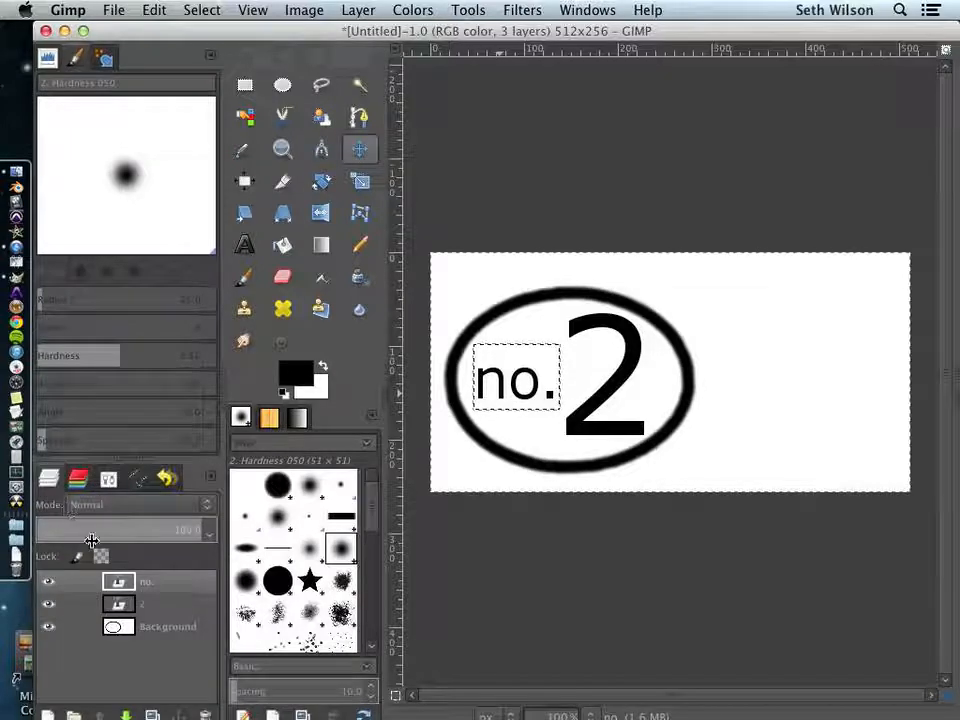
pyautogui.click(176, 611)
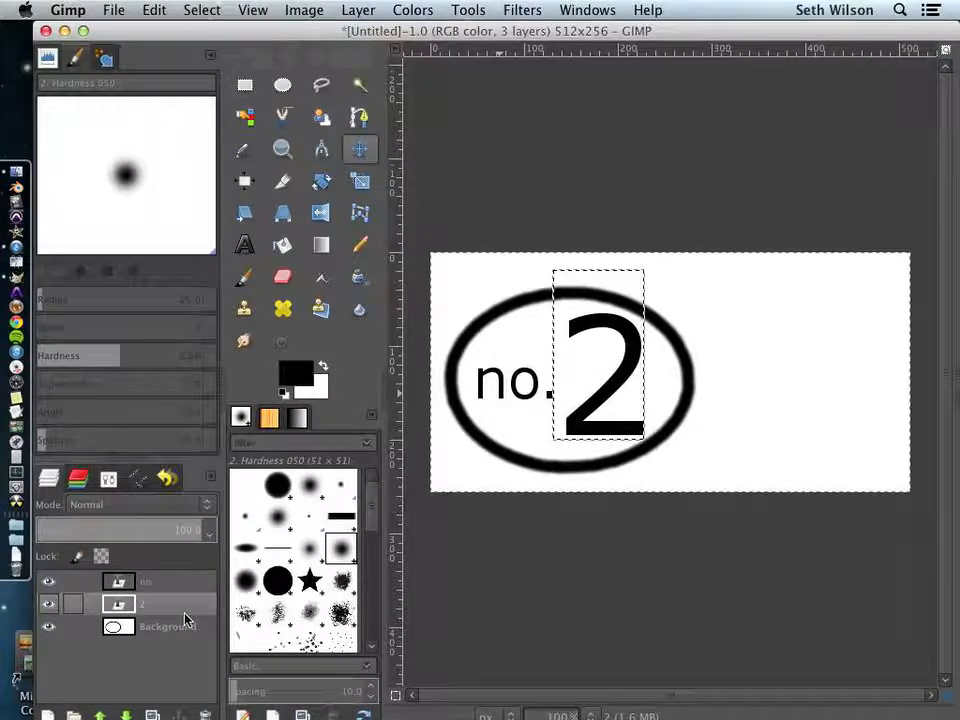
pyautogui.moveTo(613, 393); pyautogui.dragTo(611, 396)
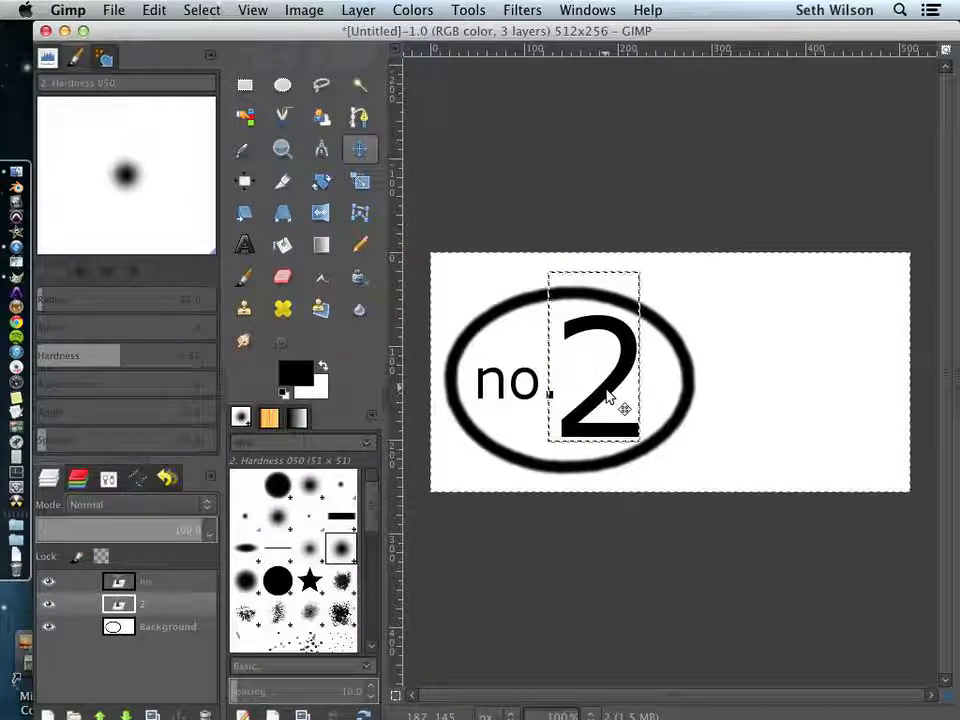
# Add the text "made in U.S.A." just to the right of the ellipse
pyautogui.click(244, 244)
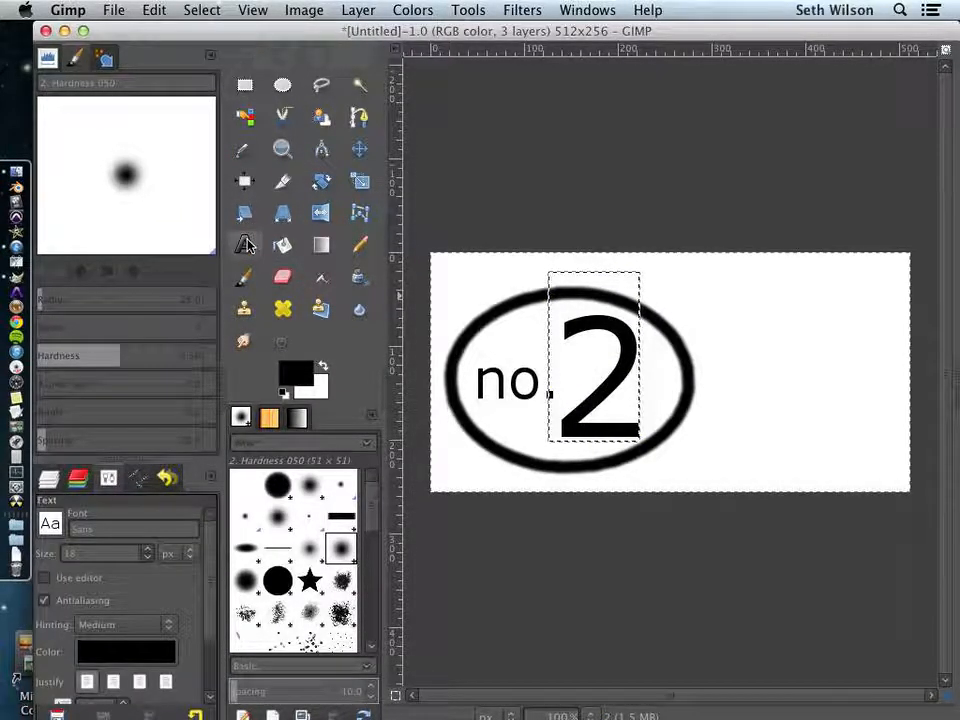
pyautogui.click(706, 384)
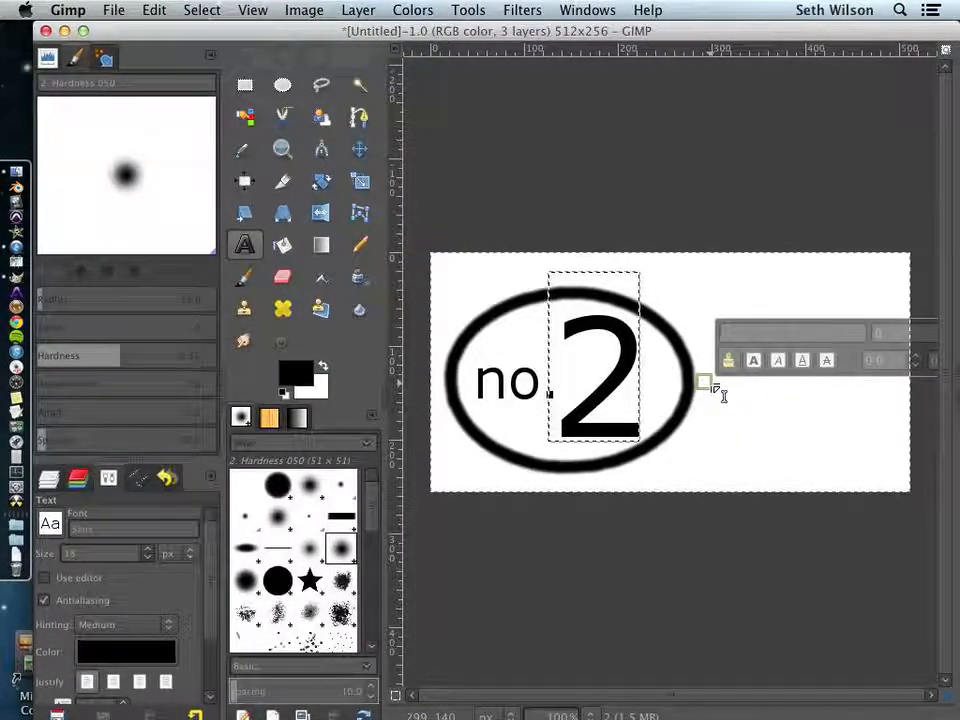
pyautogui.write('made')
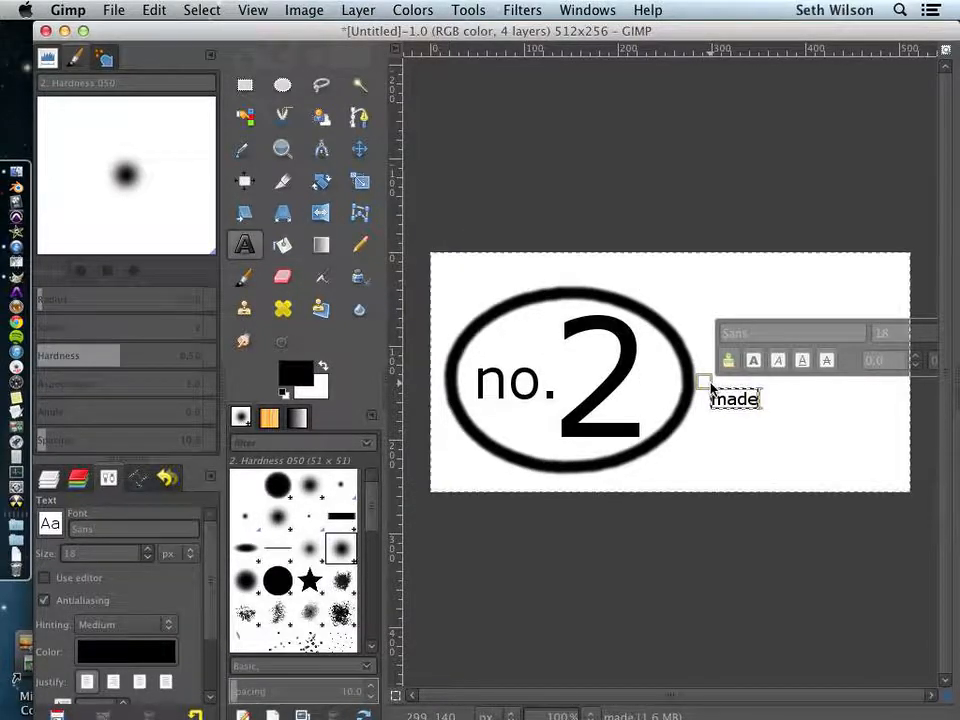
pyautogui.write(' in U.S.A.')
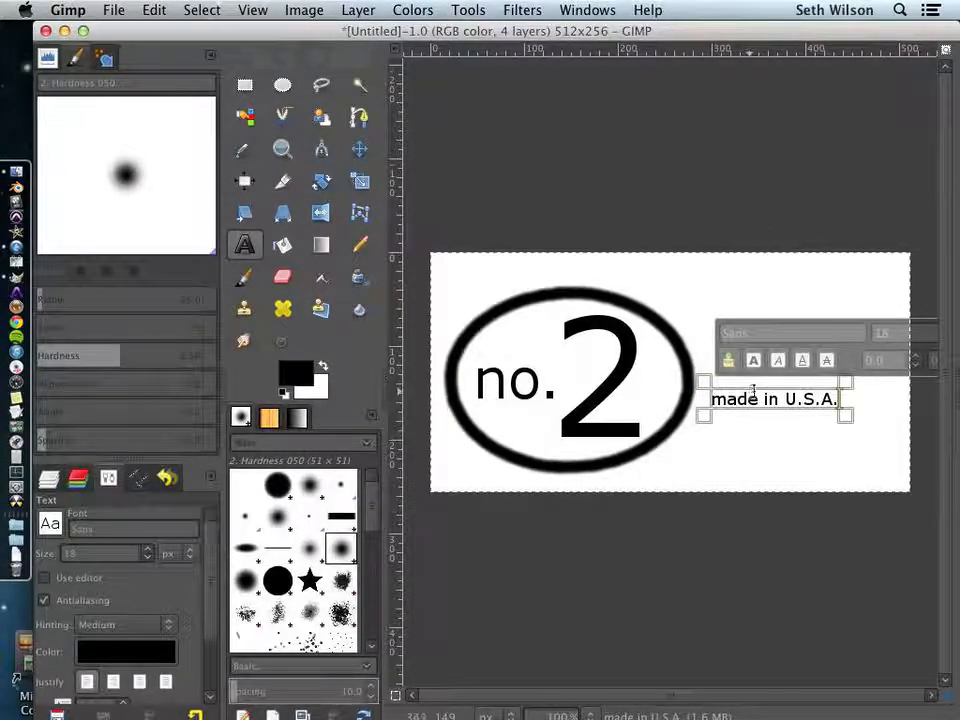
# Set the font size of "made in U.S.A." to 30 px and move it up and slightly left, level with the ellipse's middle
pyautogui.moveTo(833, 399); pyautogui.dragTo(709, 399)
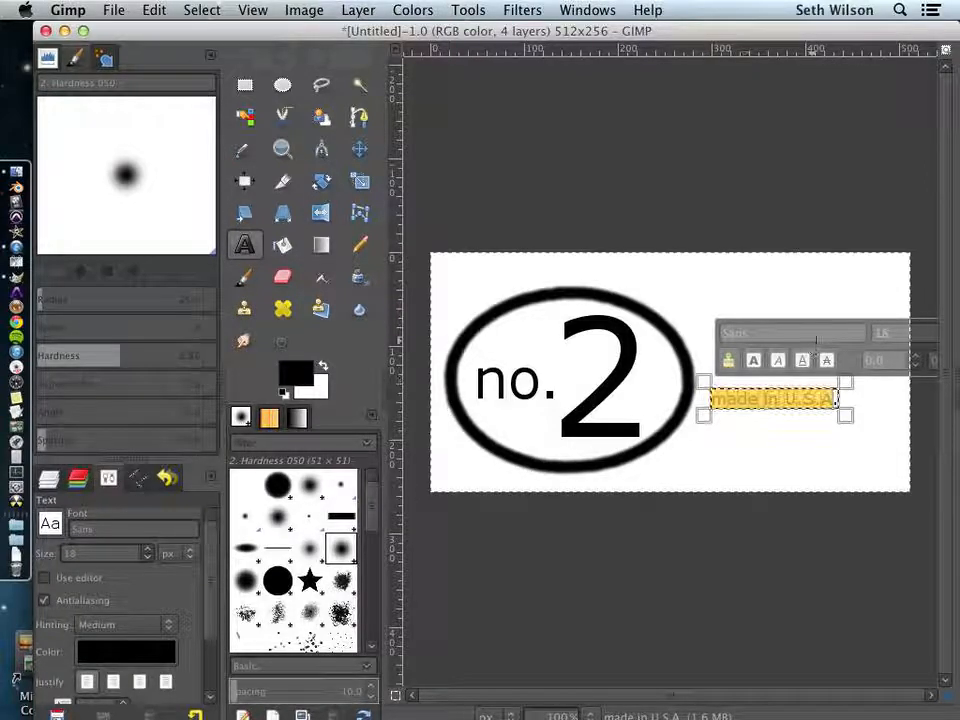
pyautogui.doubleClick(911, 325)
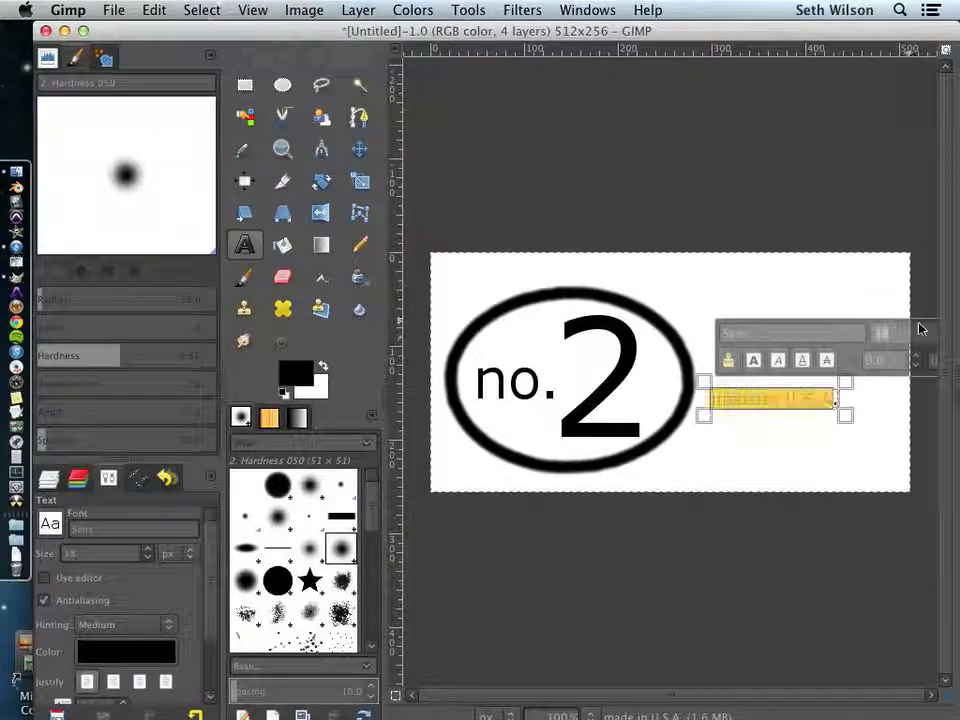
pyautogui.press('BackSpace')
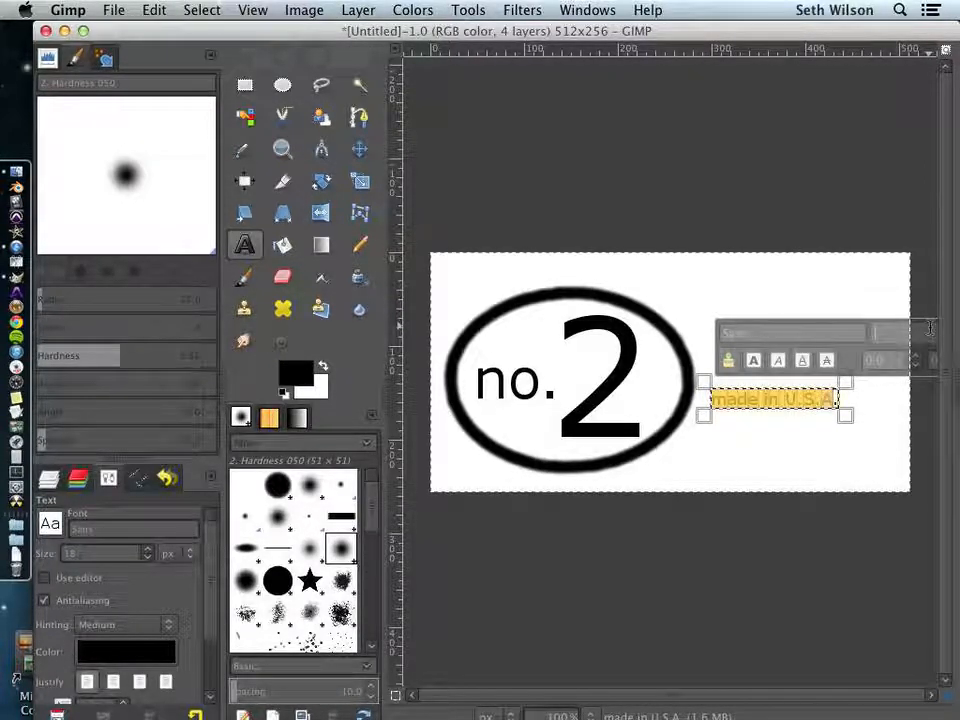
pyautogui.write('25')
pyautogui.click(898, 328)
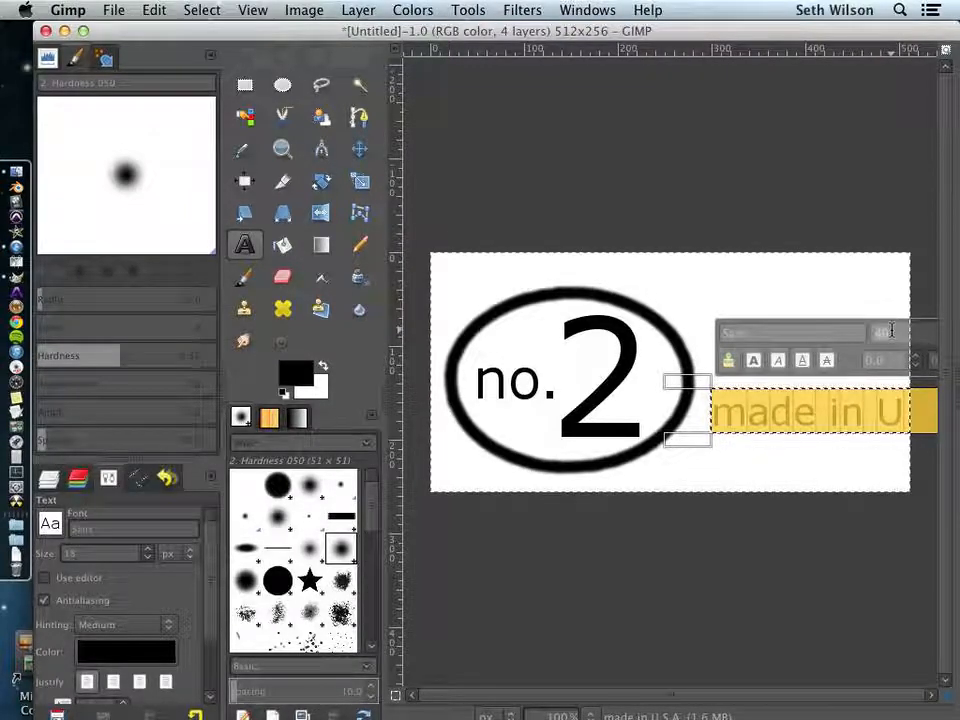
pyautogui.write('30')
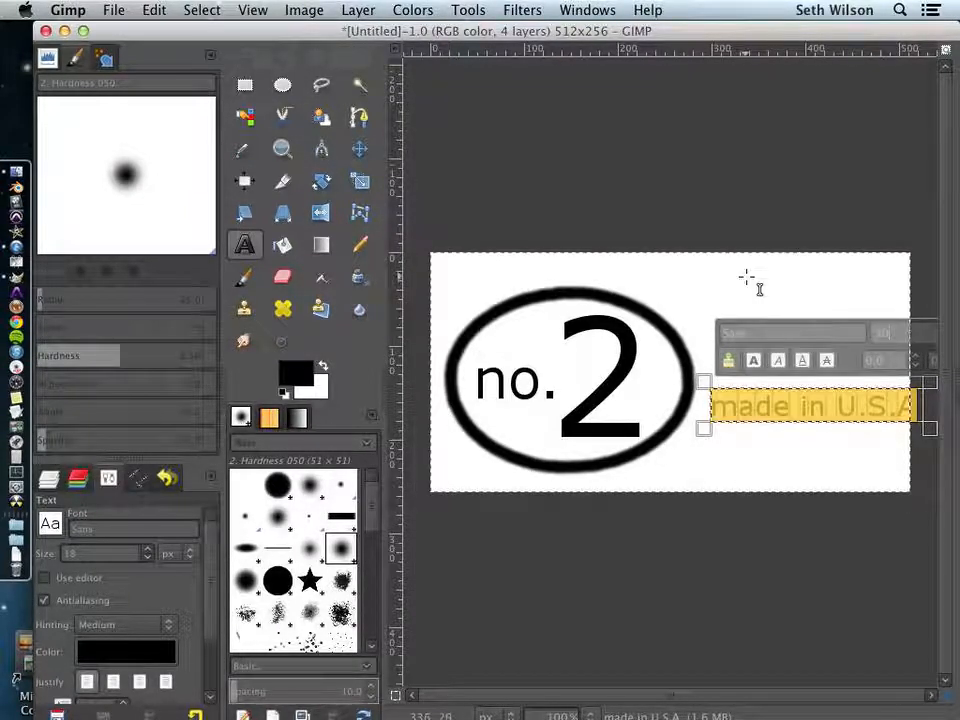
pyautogui.click(358, 148)
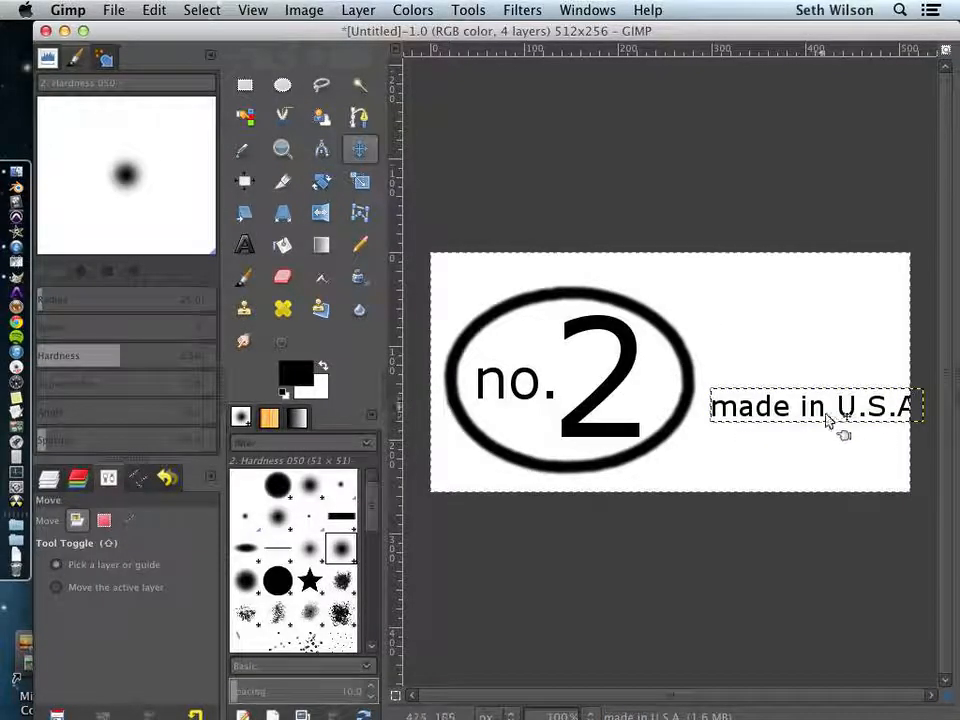
pyautogui.moveTo(810, 406)
pyautogui.mouseDown()
pyautogui.moveTo(789, 379)
pyautogui.moveTo(803, 383)
pyautogui.mouseUp()
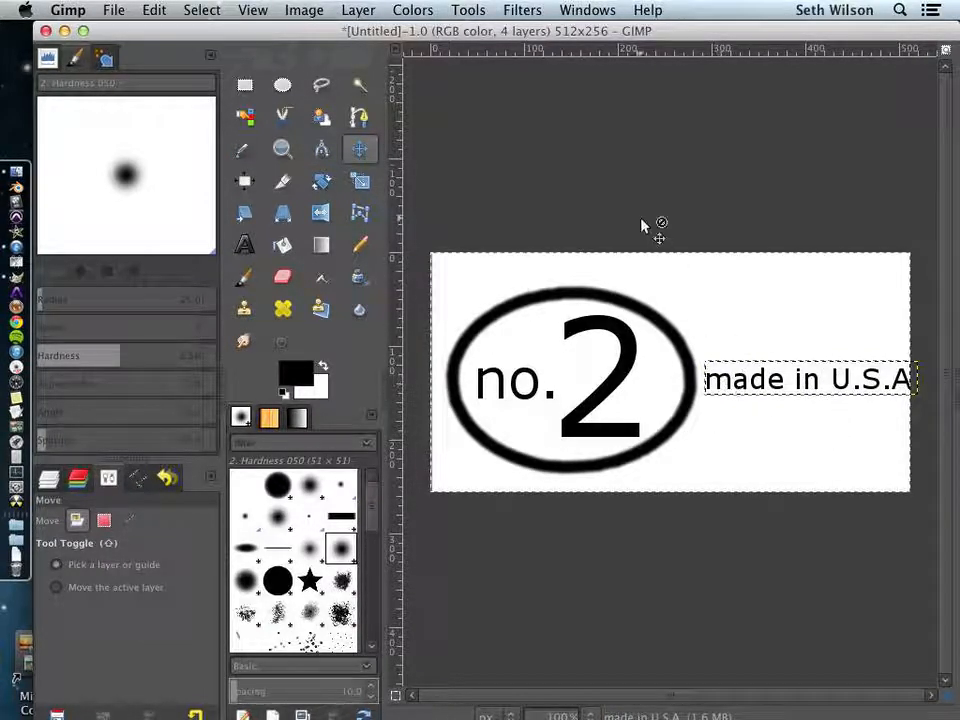
# Nudge the ellipse slightly left and link the "no.", "made in U.S.A." and "2" layers together
pyautogui.moveTo(677, 276); pyautogui.dragTo(675, 275)
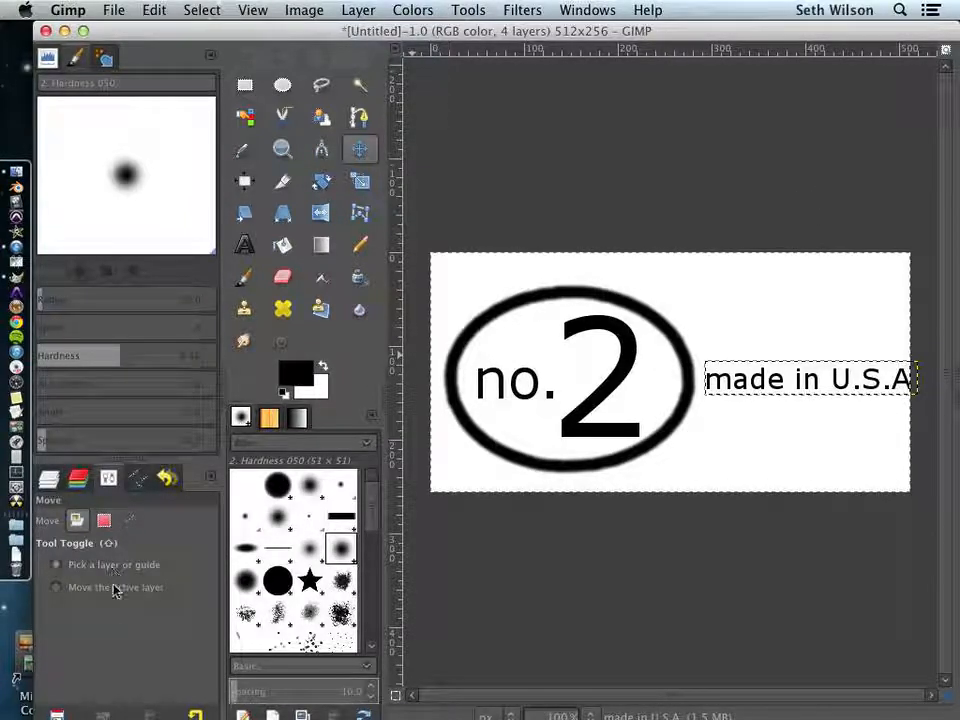
pyautogui.click(49, 480)
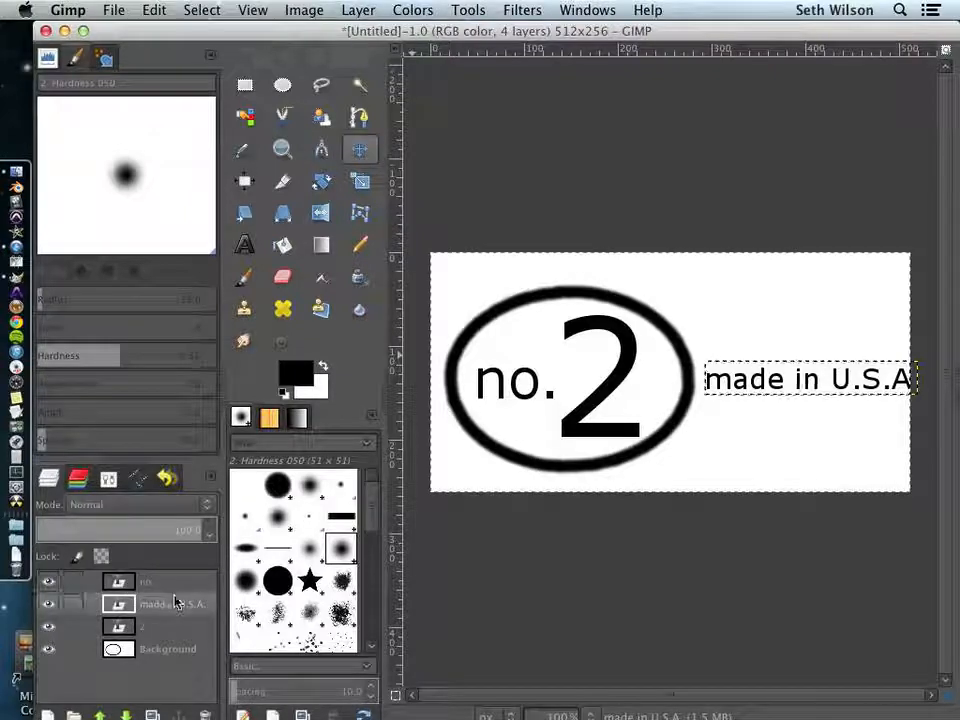
pyautogui.click(72, 606)
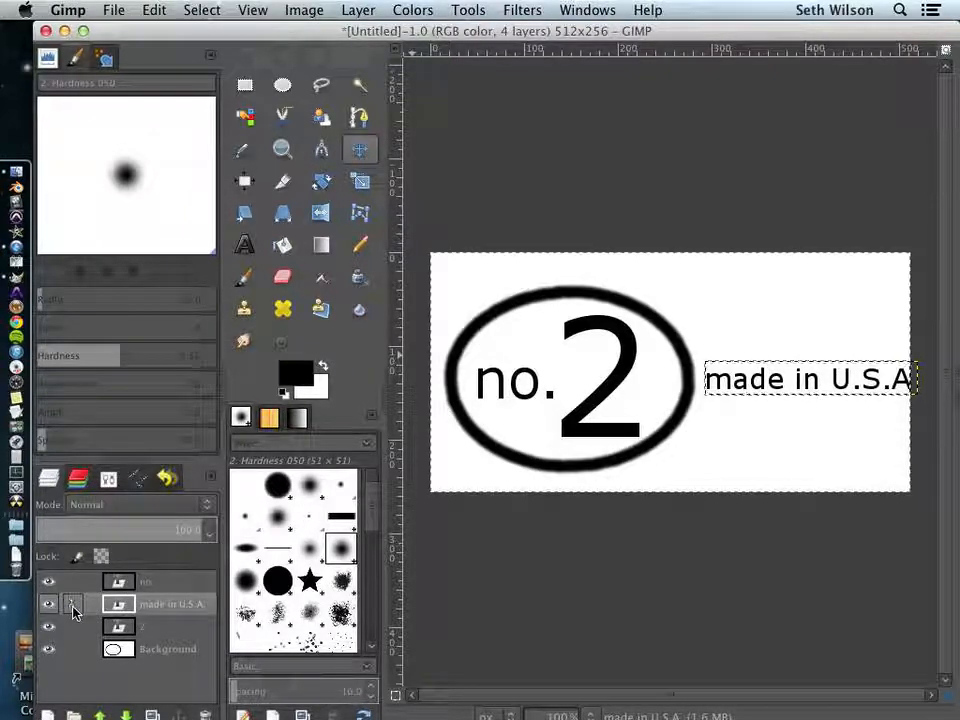
pyautogui.click(72, 582)
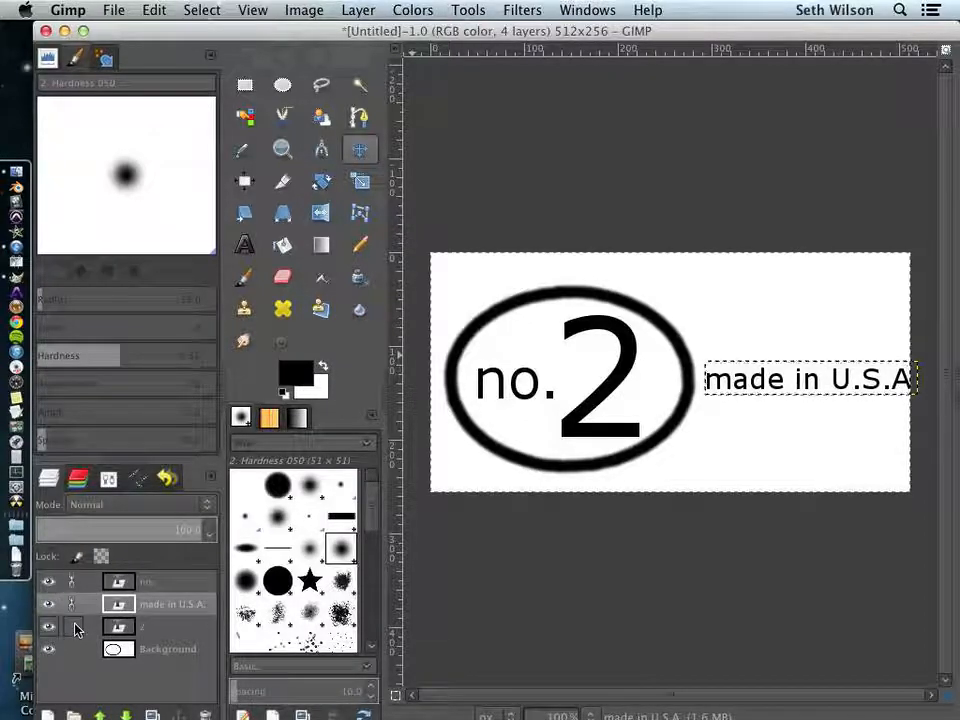
pyautogui.click(72, 626)
# Move the linked text layers slightly left to fit the canvas, and shift the Background layer left so the ellipse surrounds "no. 2"
pyautogui.click(762, 392)
pyautogui.moveTo(762, 392); pyautogui.dragTo(753, 392)
pyautogui.click(757, 392)
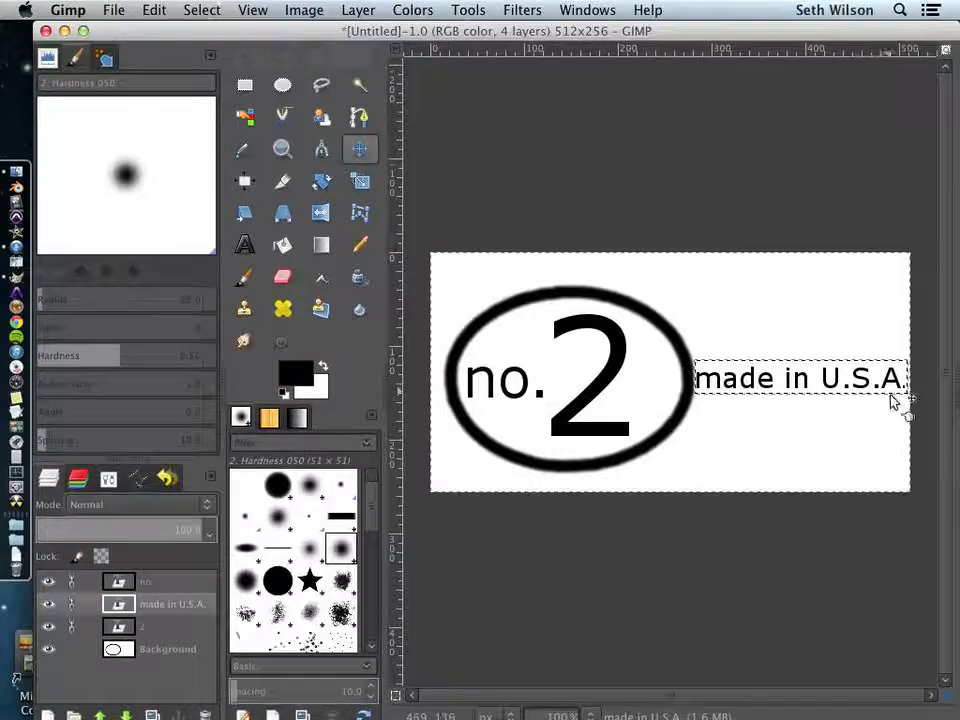
pyautogui.click(161, 652)
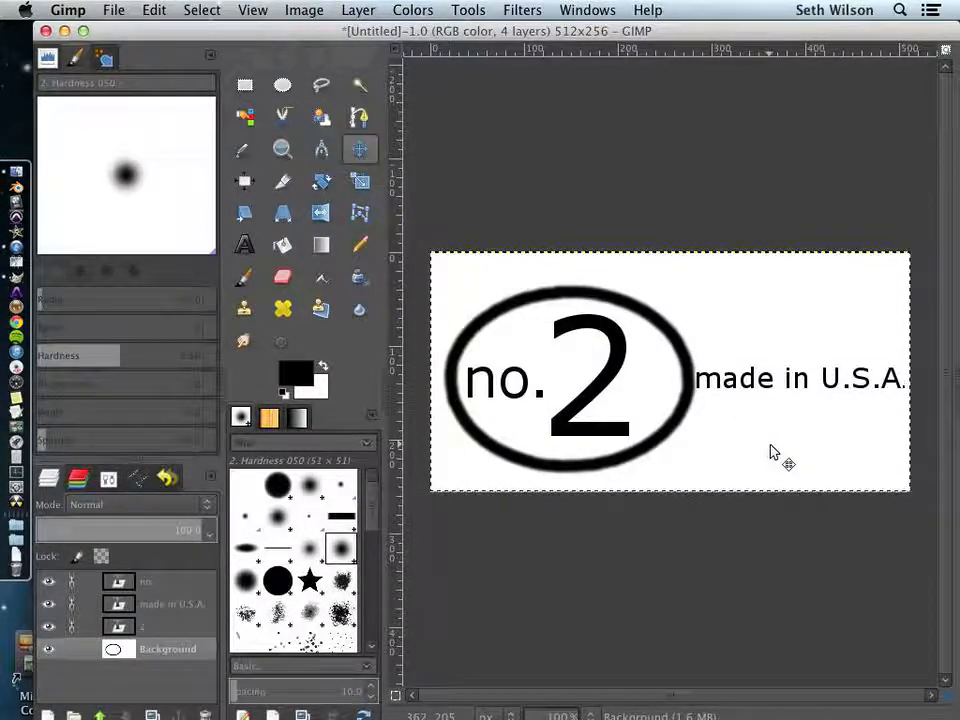
pyautogui.moveTo(771, 452); pyautogui.dragTo(762, 452)
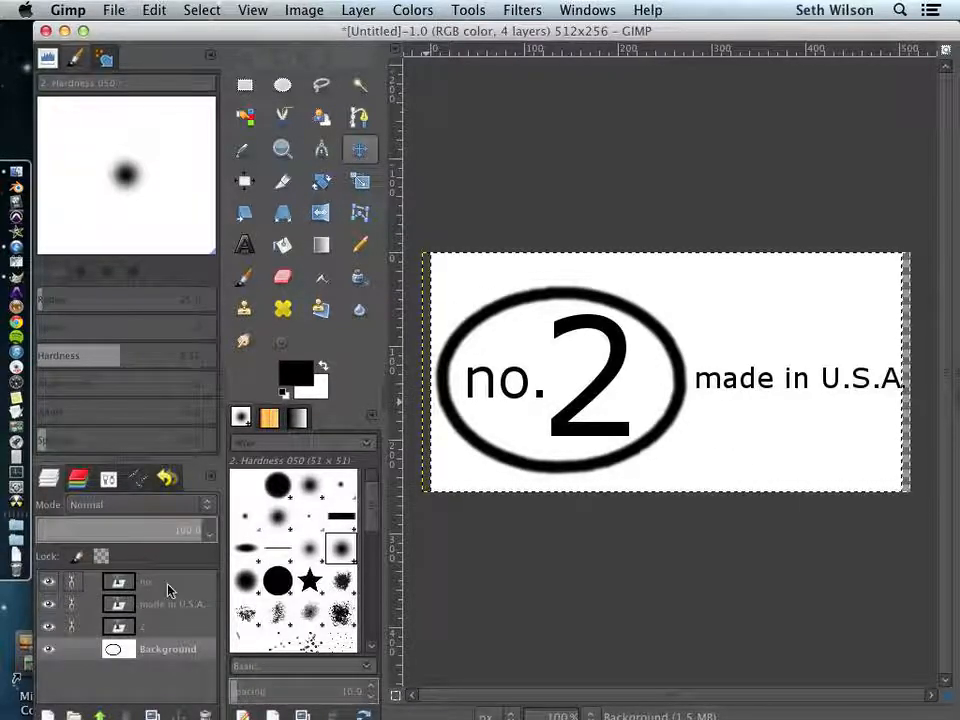
# Add a new 512 × 256 px layer with a white fill
pyautogui.rightClick(157, 672)
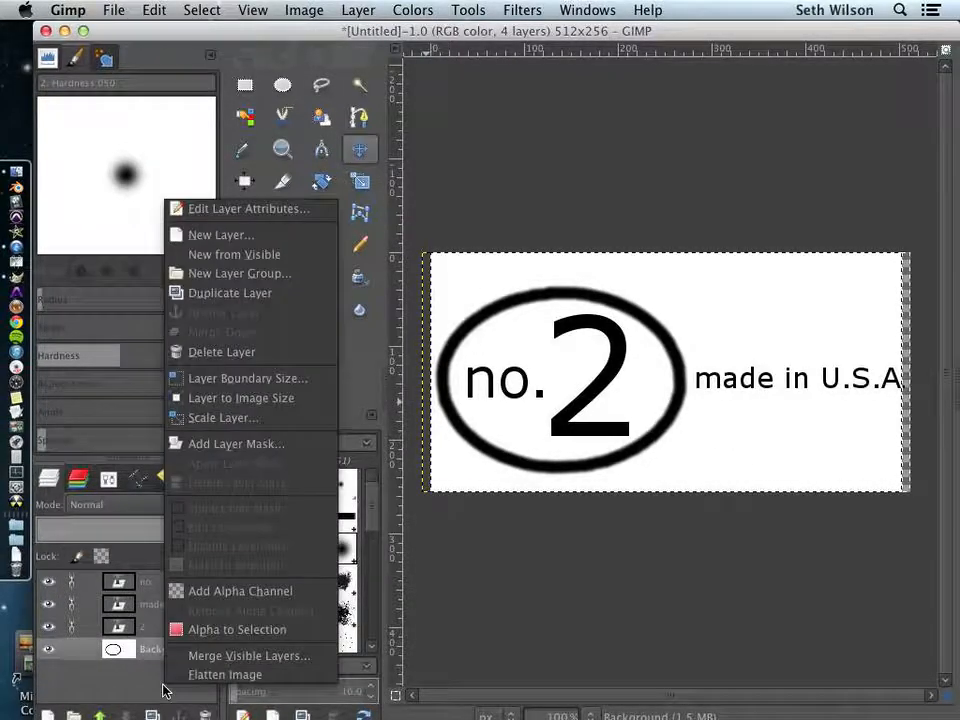
pyautogui.click(236, 240)
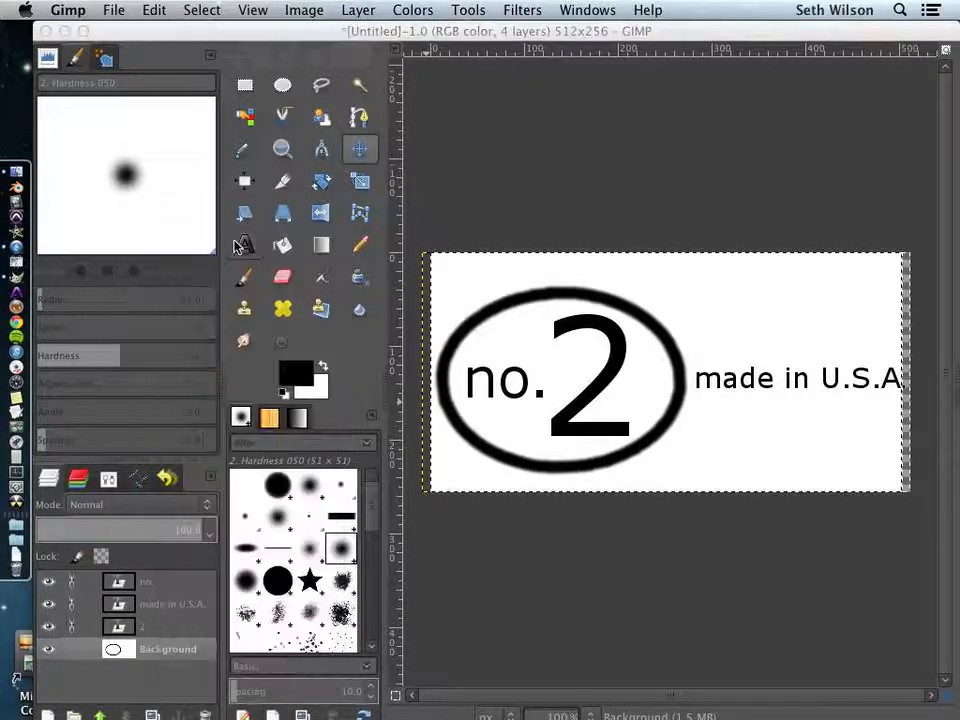
pyautogui.click(157, 663)
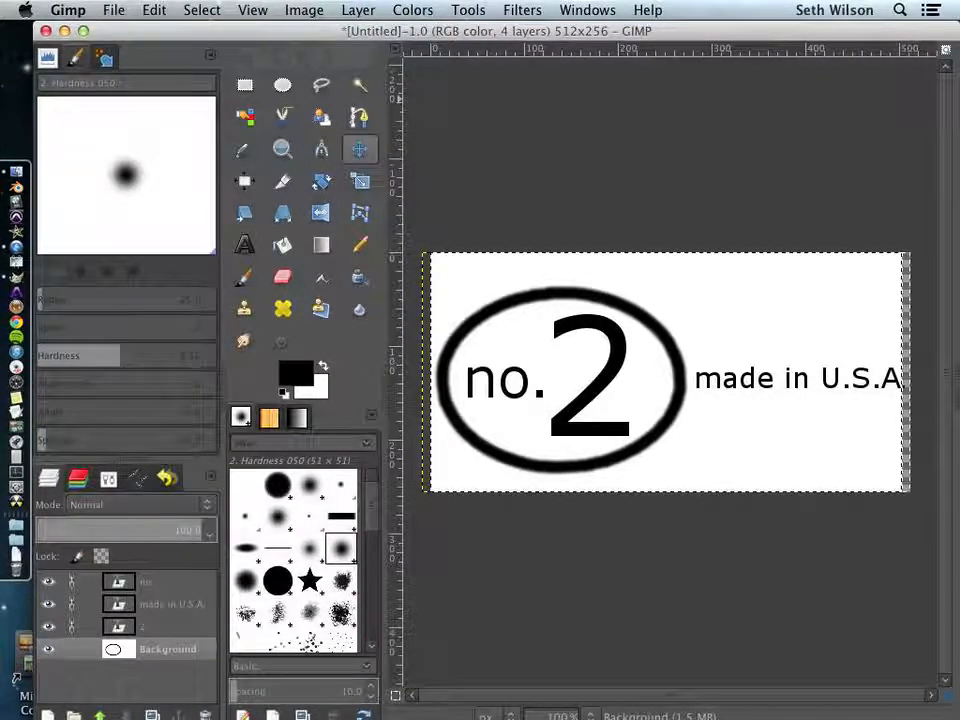
pyautogui.moveTo(375, 141); pyautogui.dragTo(499, 159)
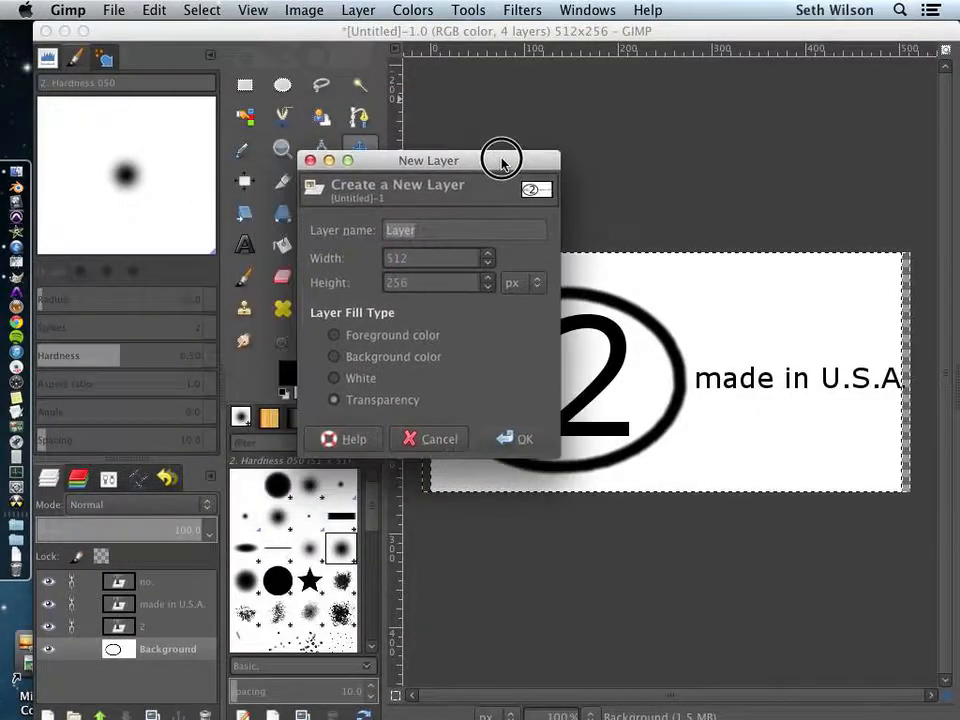
pyautogui.click(340, 379)
pyautogui.click(512, 439)
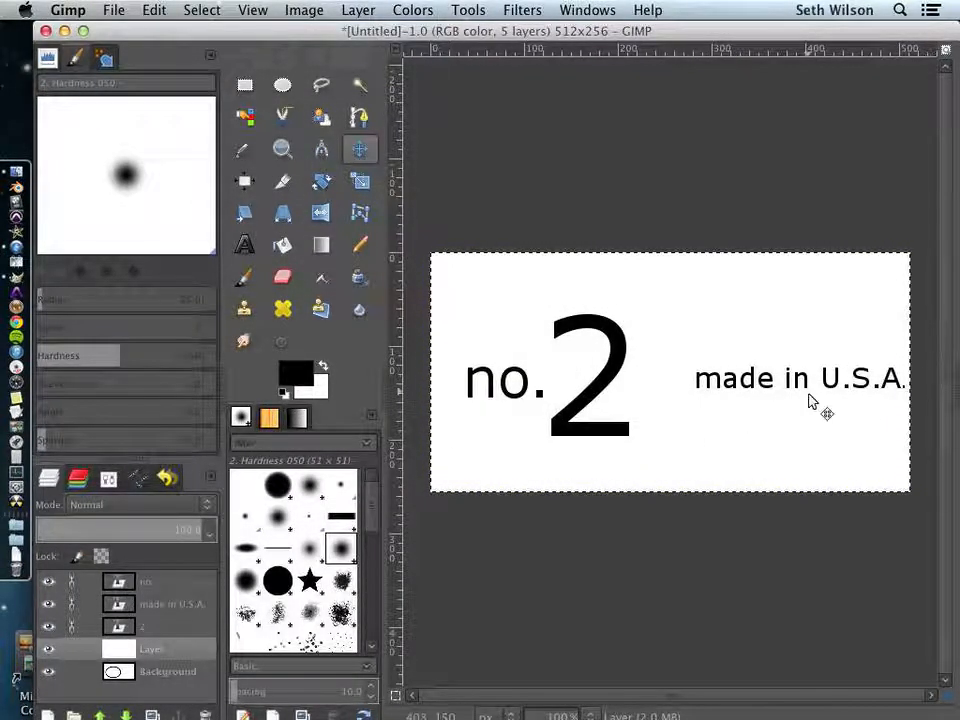
# Place the Background layer above the new white layer and make the "no." text layer active
pyautogui.click(165, 670)
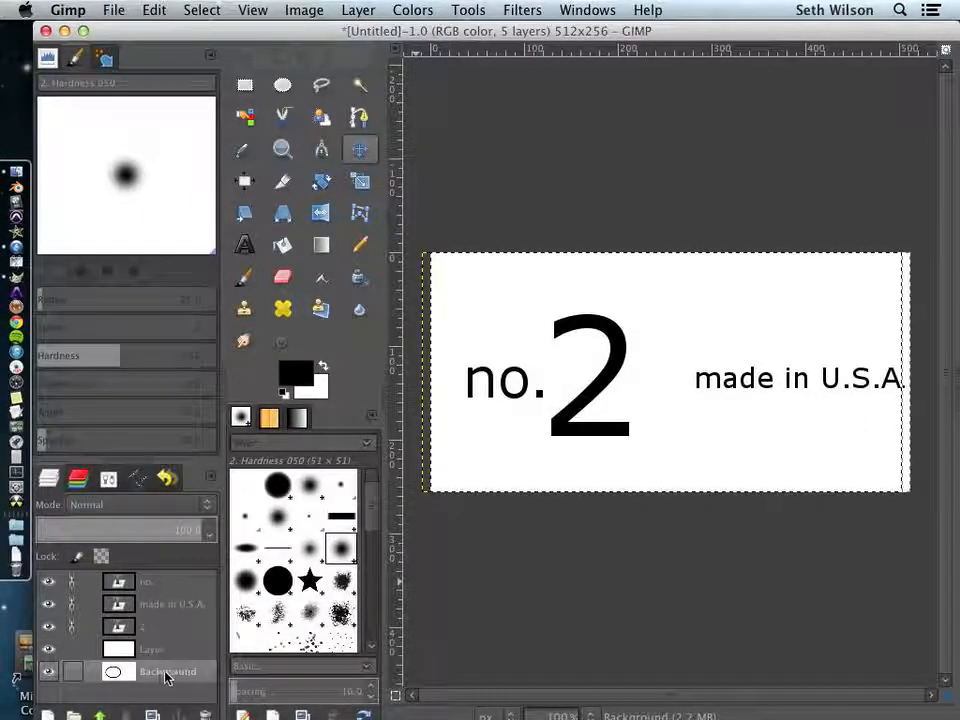
pyautogui.moveTo(165, 670); pyautogui.dragTo(165, 645)
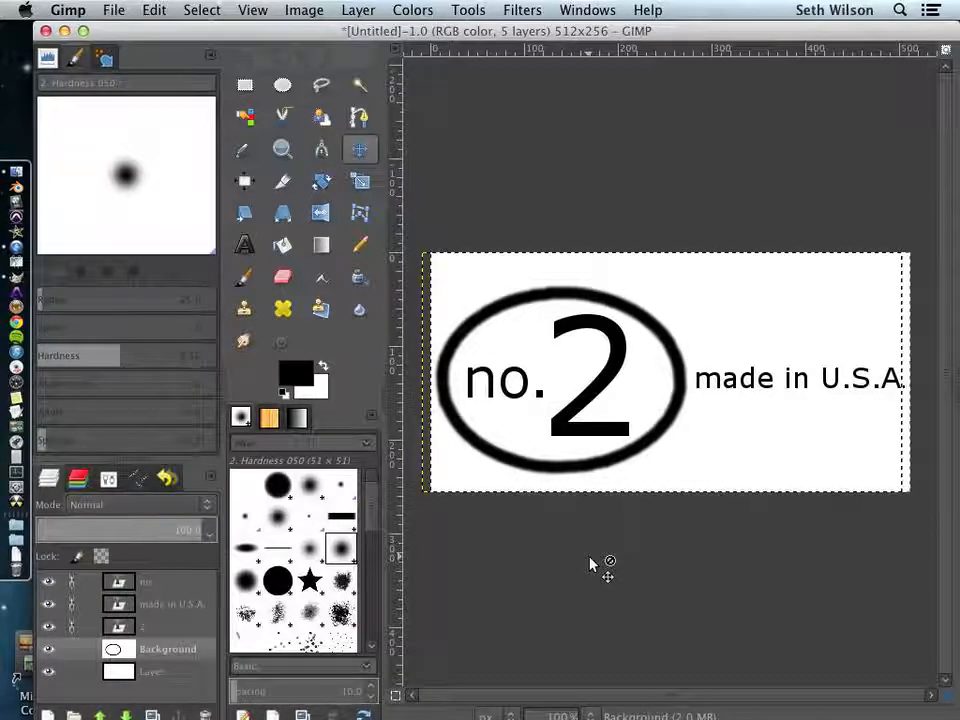
pyautogui.click(211, 12)
pyautogui.click(212, 32)
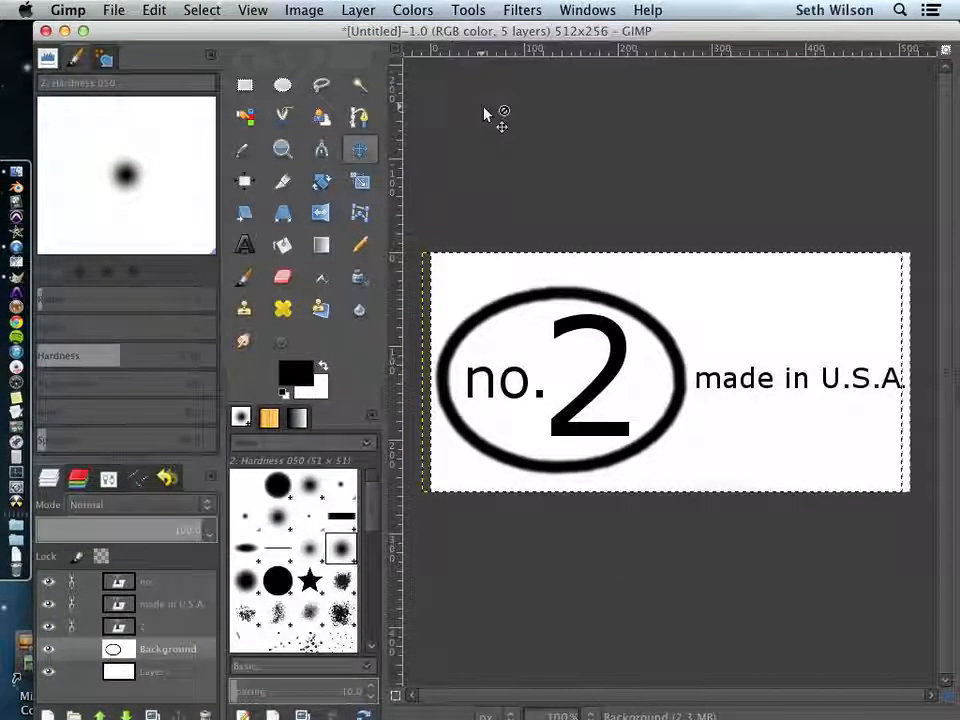
pyautogui.click(190, 603)
pyautogui.click(189, 583)
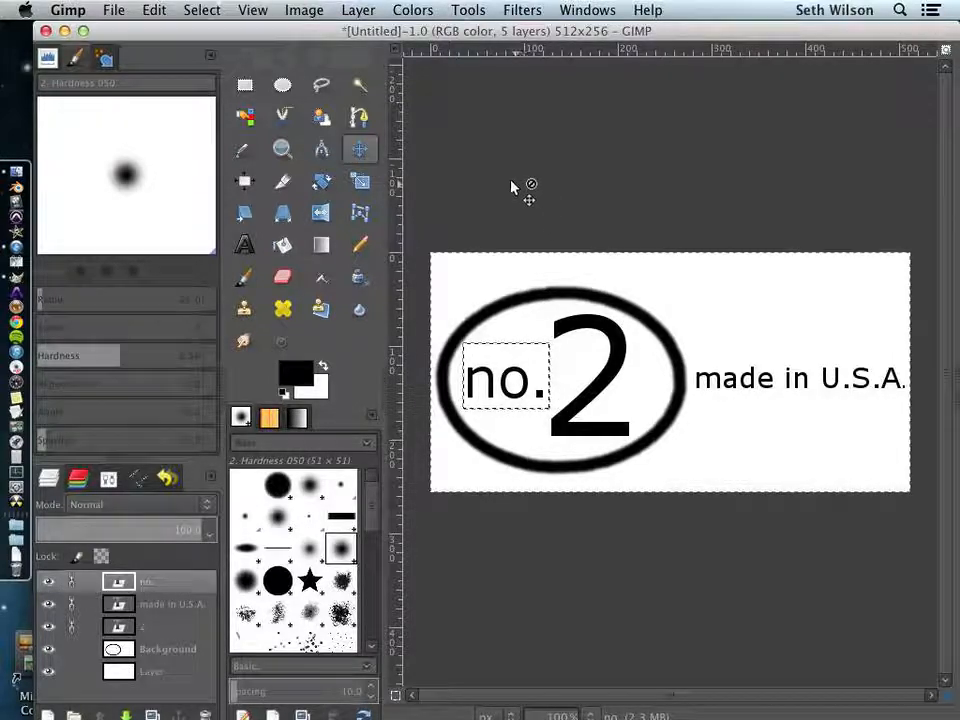
# Save the image as pencil_Label.xcf in the Documents folder
pyautogui.click(115, 14)
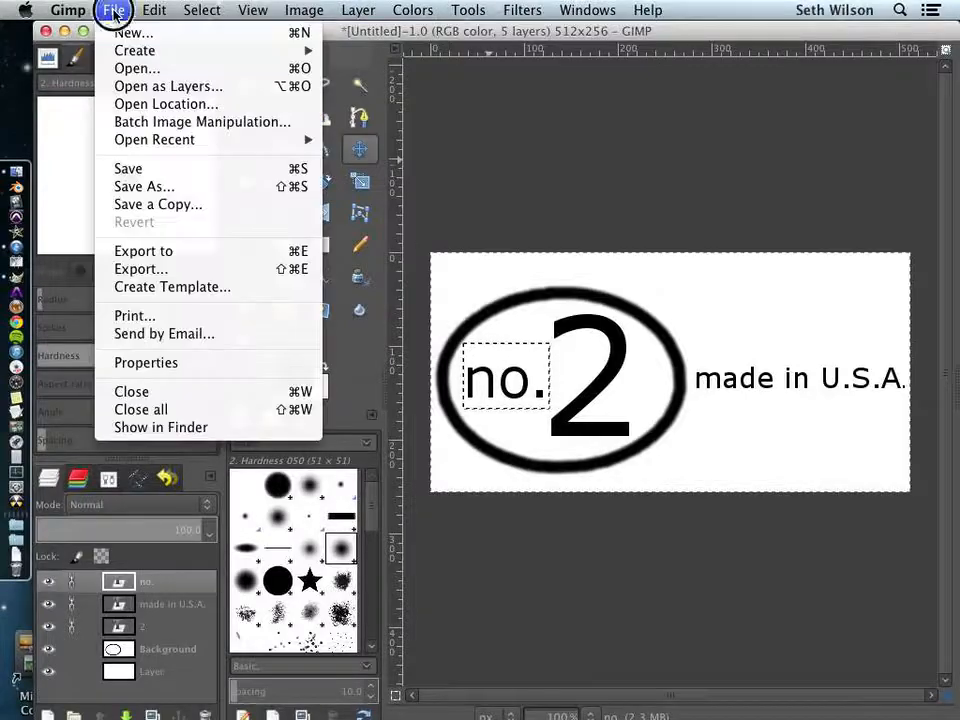
pyautogui.click(150, 189)
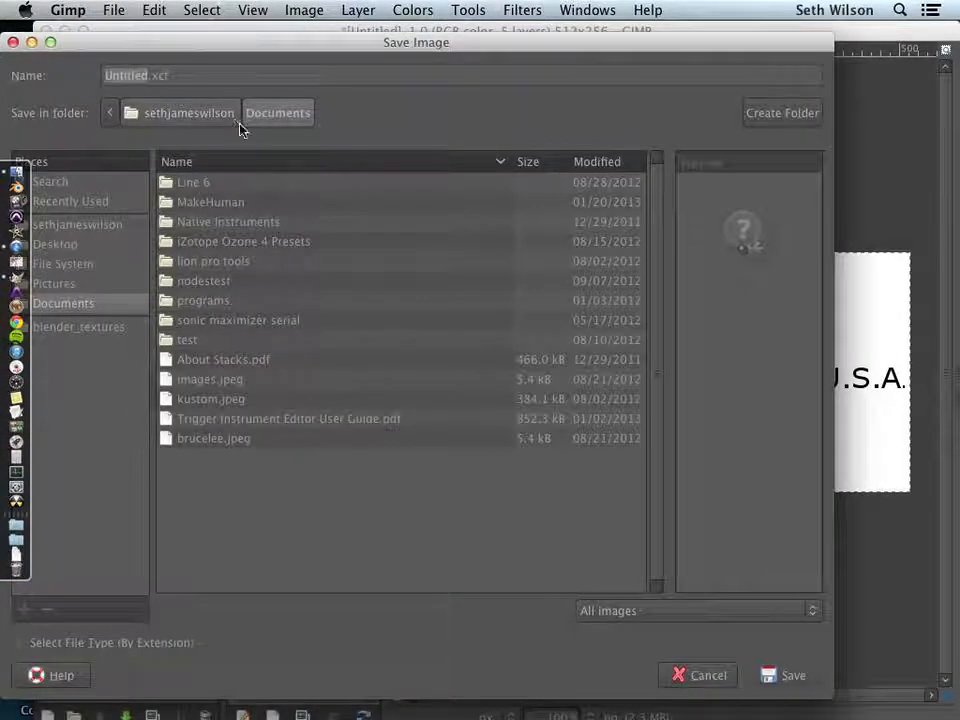
pyautogui.write('pe')
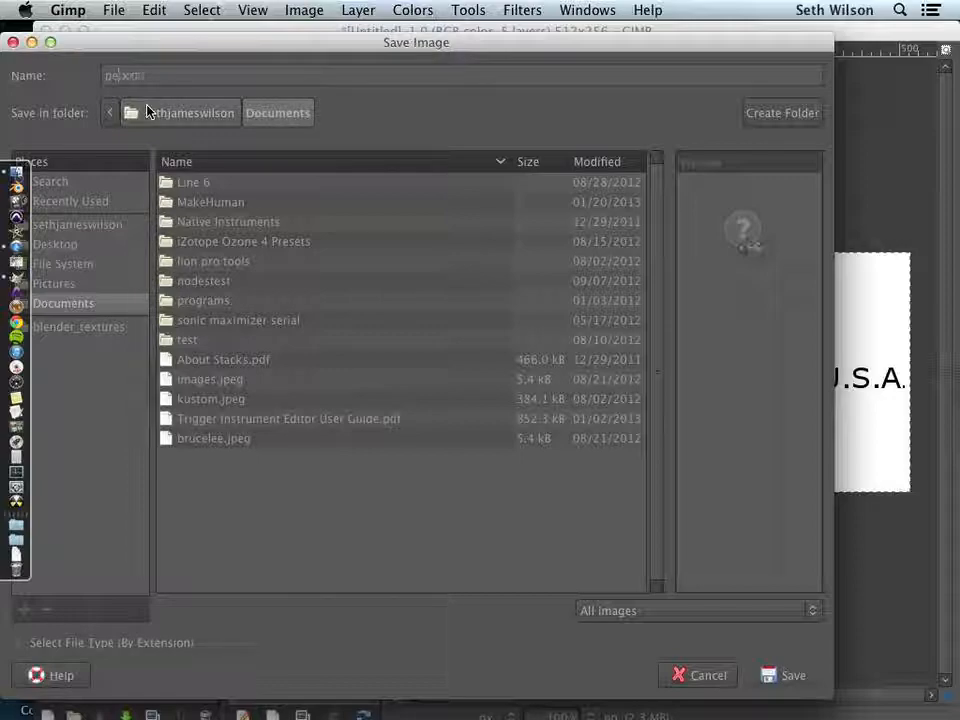
pyautogui.write('ncil_Label')
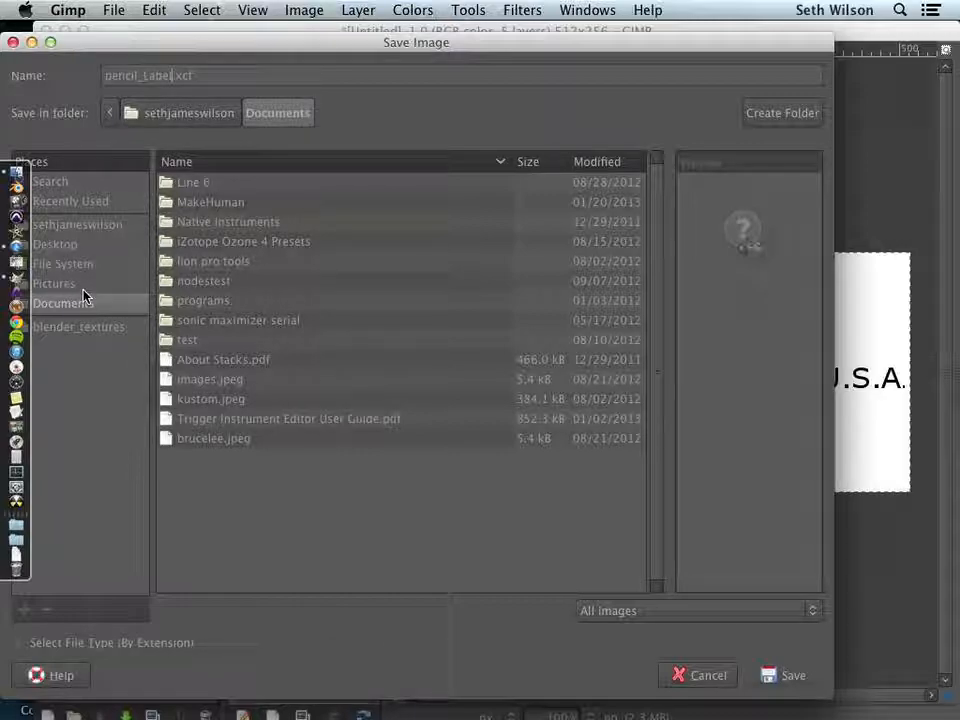
pyautogui.click(782, 678)
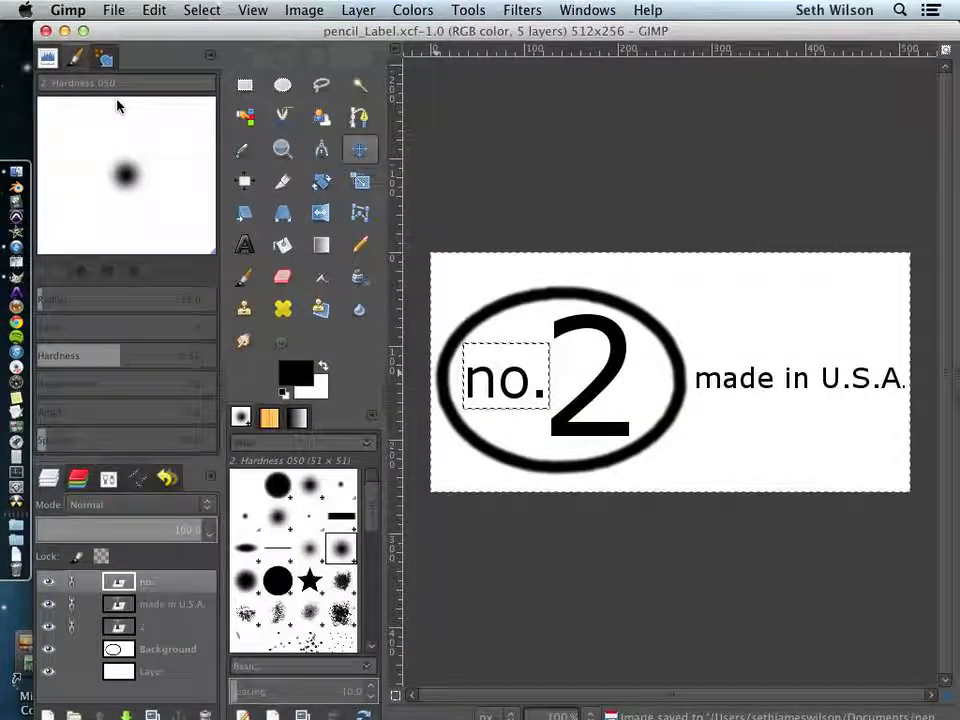
# Begin an image export named pencil_Label.png with blender_textures as the destination folder
pyautogui.click(112, 11)
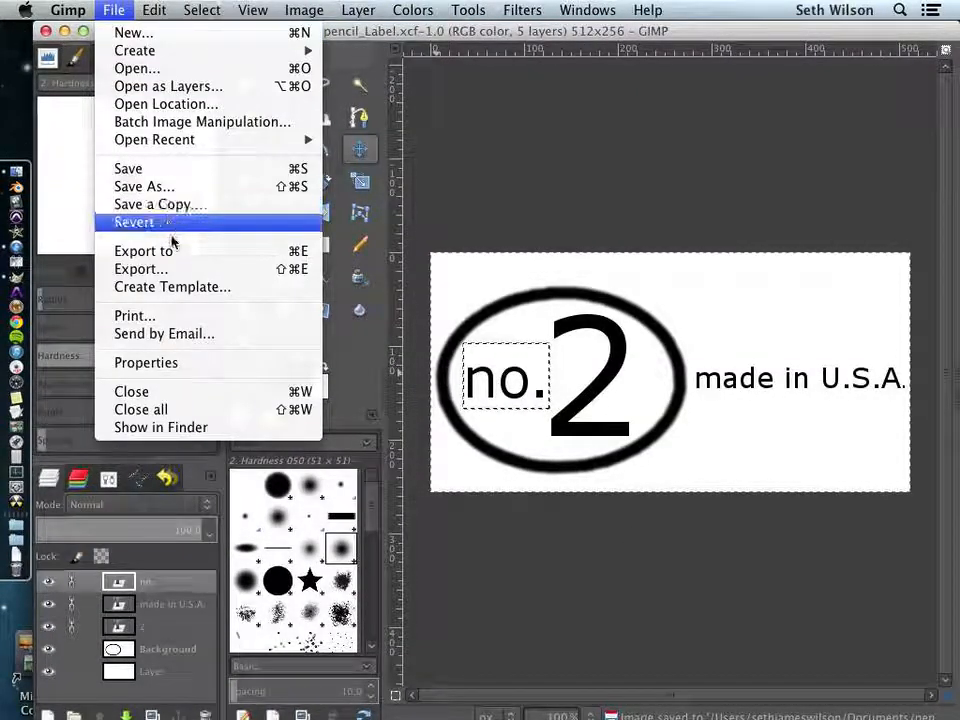
pyautogui.click(178, 269)
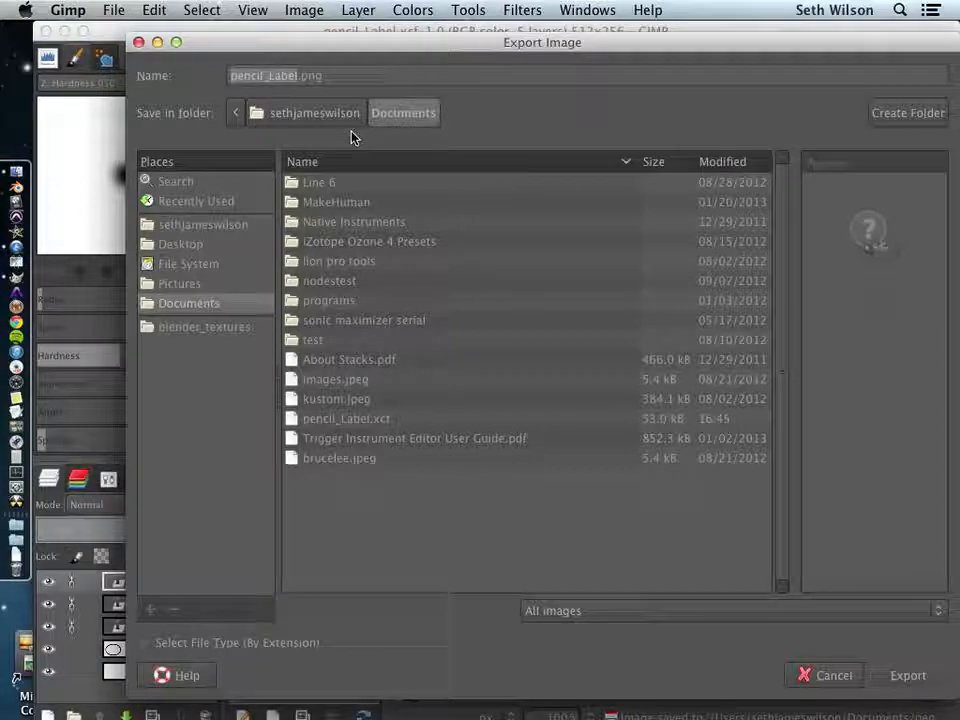
pyautogui.click(299, 75)
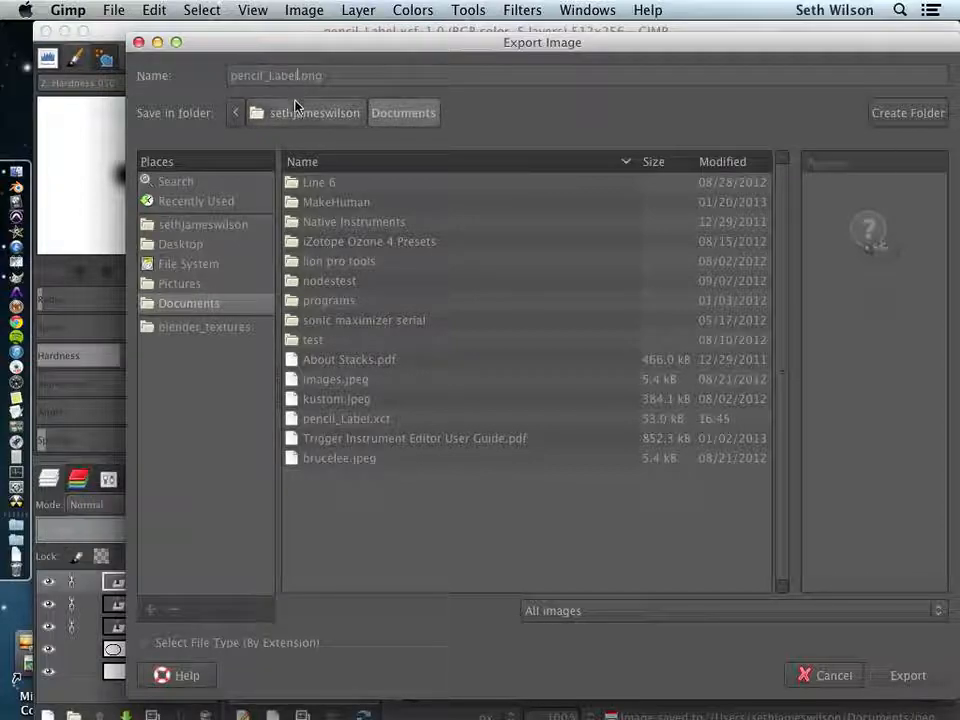
pyautogui.click(220, 330)
# Choose PNG image as the export file type and export with the default PNG options
pyautogui.click(147, 643)
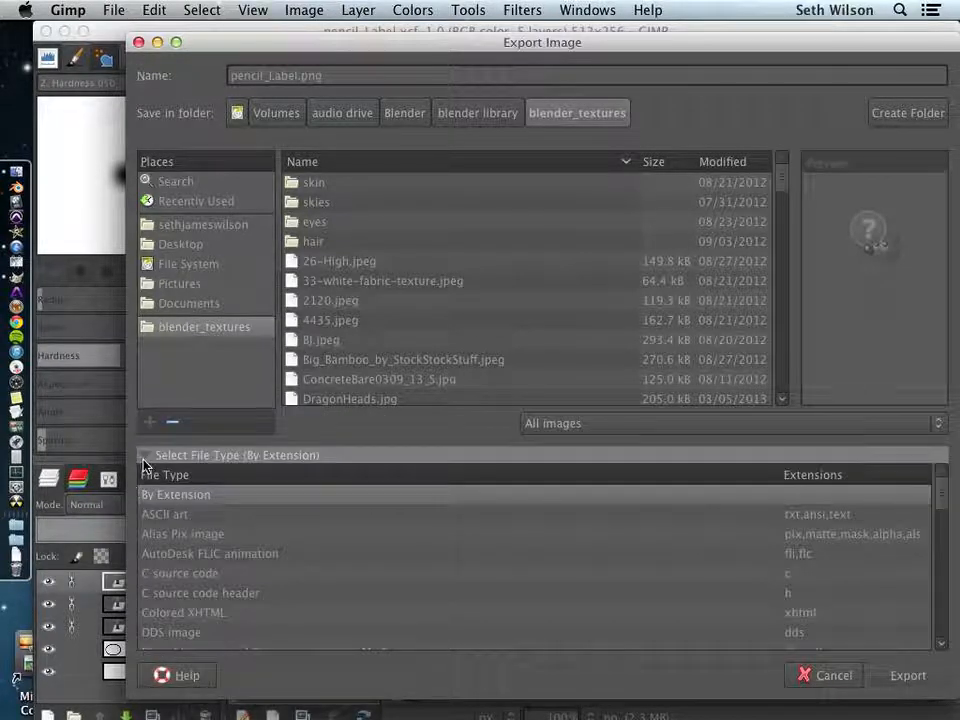
pyautogui.click(147, 455)
pyautogui.click(147, 643)
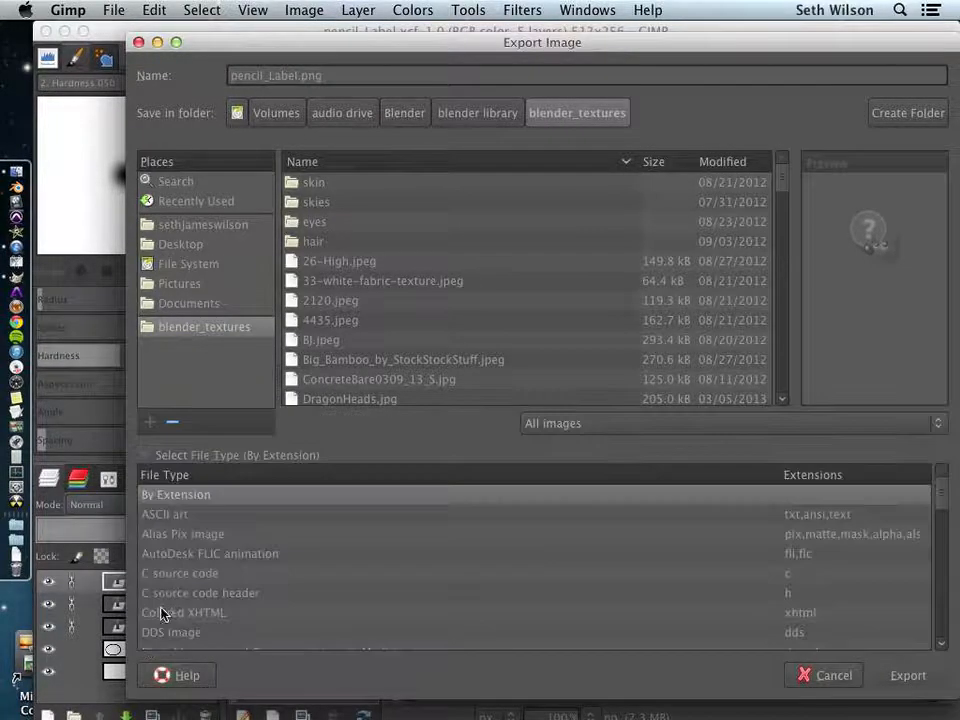
pyautogui.scroll(-3, 177, 590)
pyautogui.scroll(-5, 190, 580)
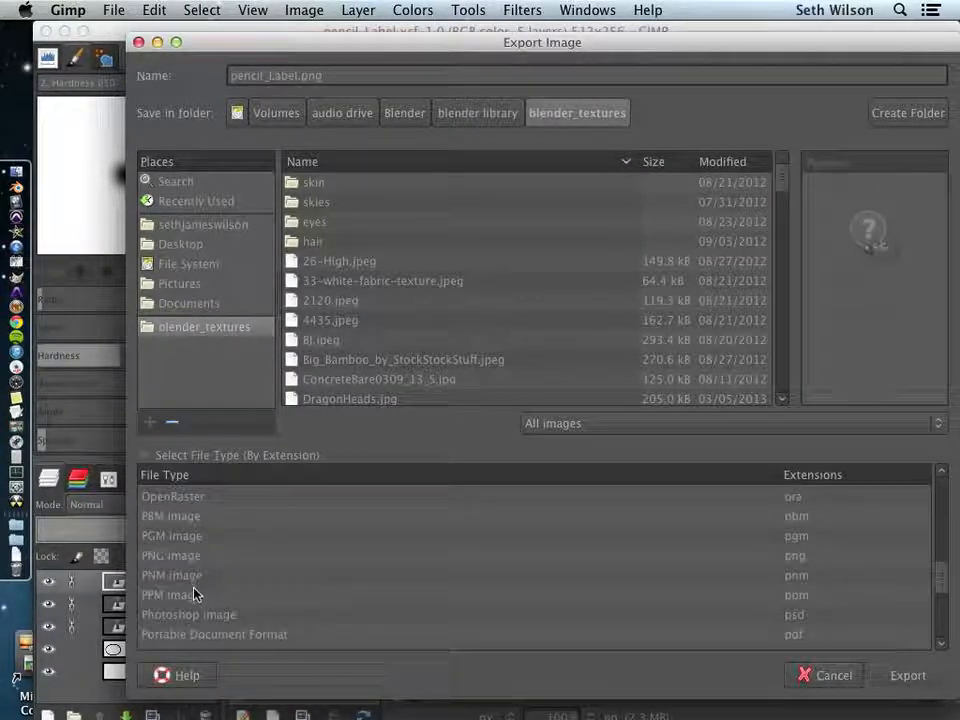
pyautogui.click(188, 556)
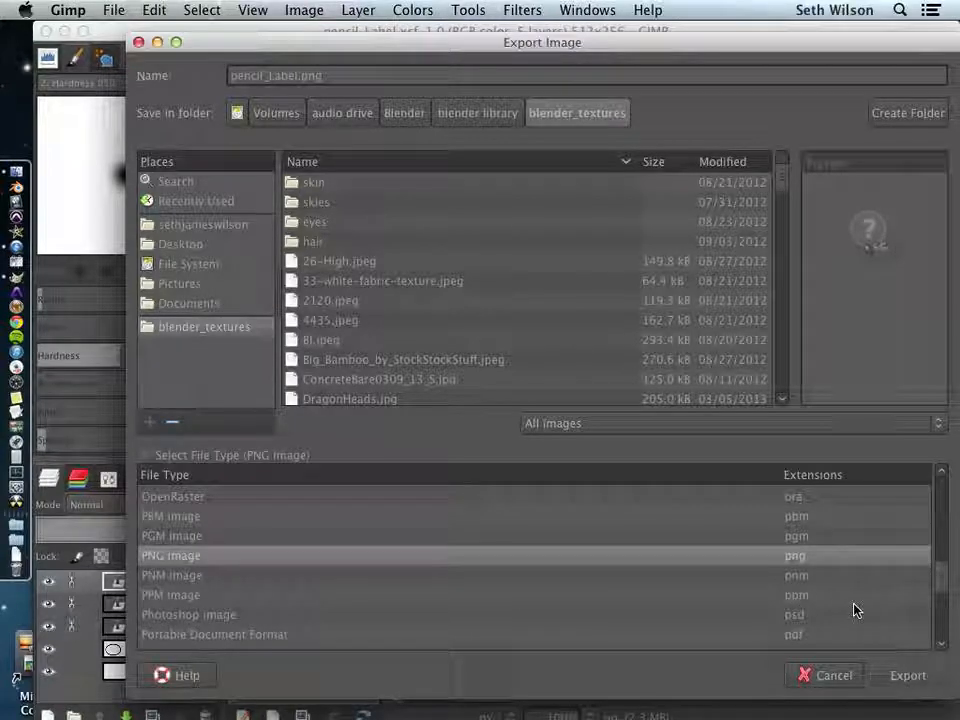
pyautogui.click(907, 676)
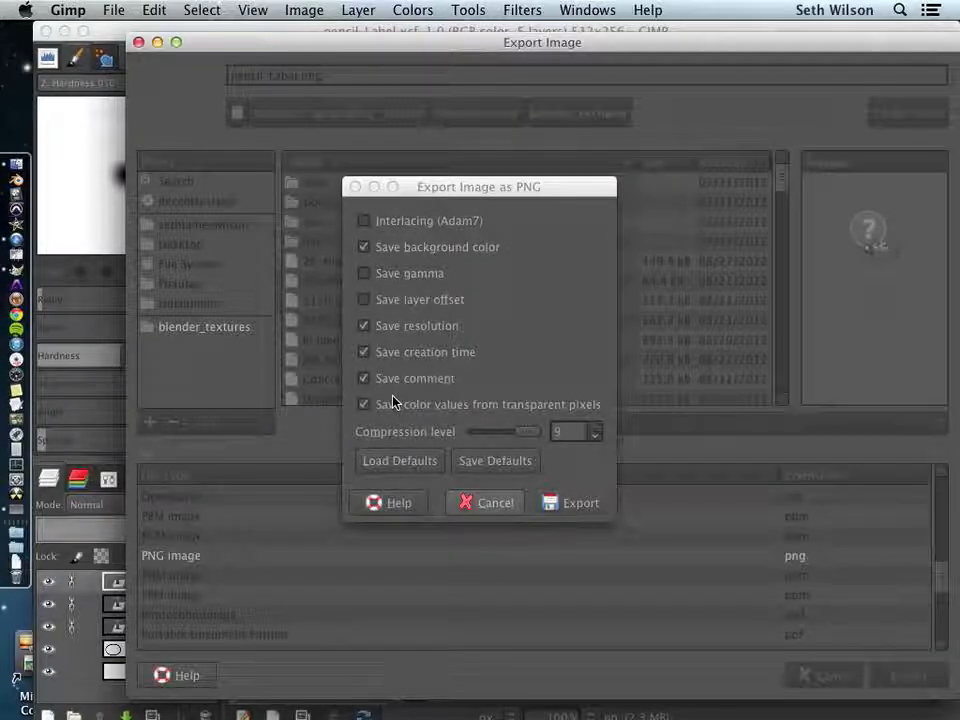
pyautogui.click(579, 504)
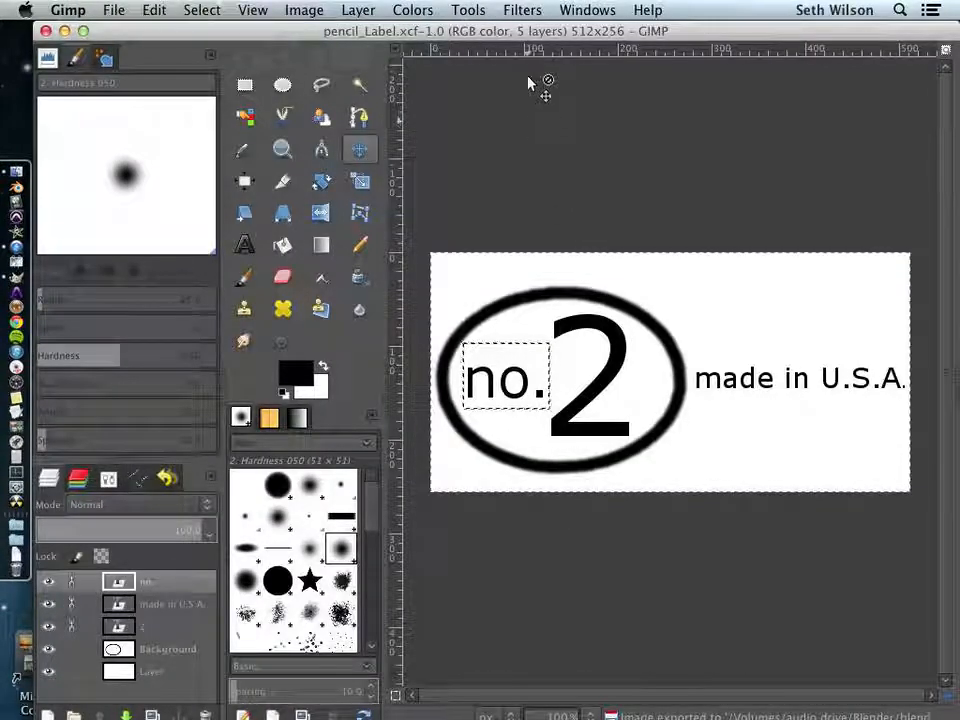
# Switch to Finder, preview no2.png and No_2_pencil_label.png in the blender_textures folder, and return to GIMP
pyautogui.click(21, 180)
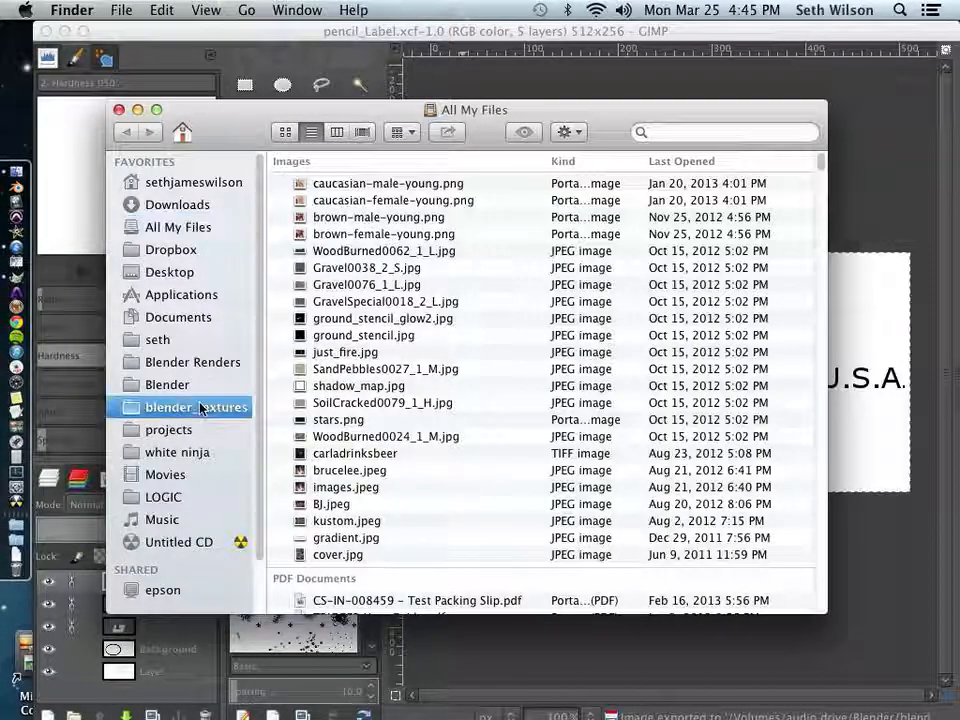
pyautogui.click(200, 407)
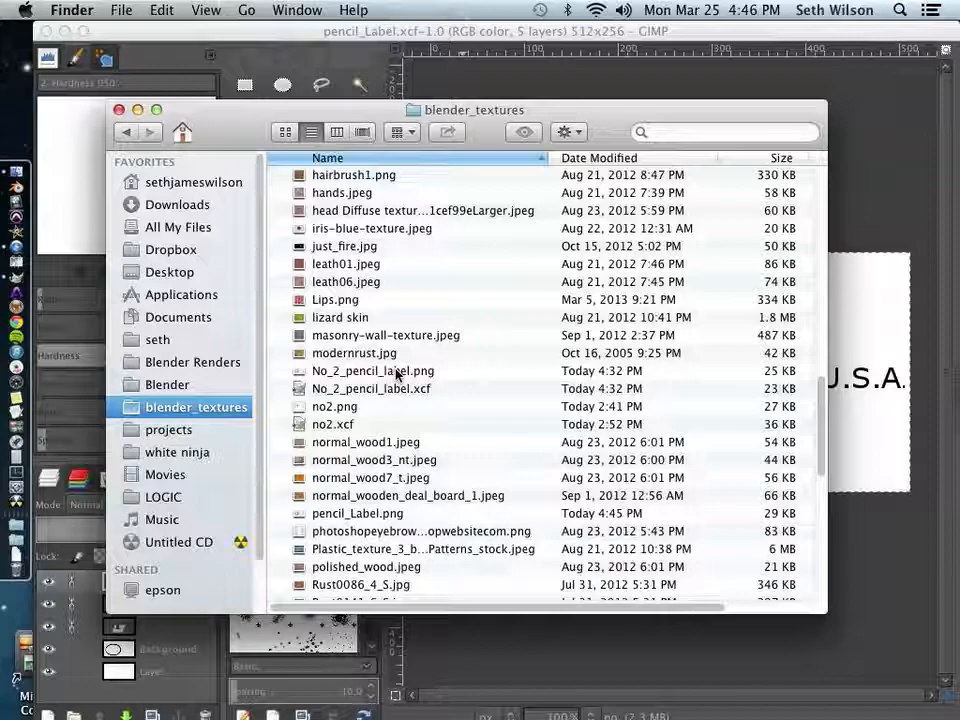
pyautogui.click(350, 407)
pyautogui.press('space')
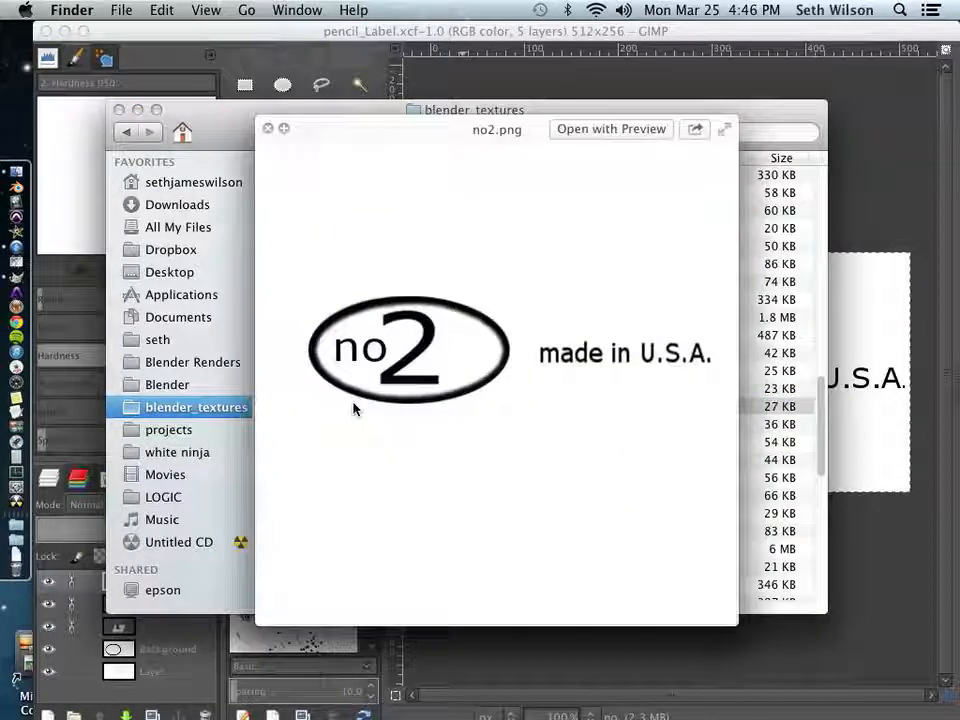
pyautogui.press('space')
pyautogui.click(334, 372)
pyautogui.press('space')
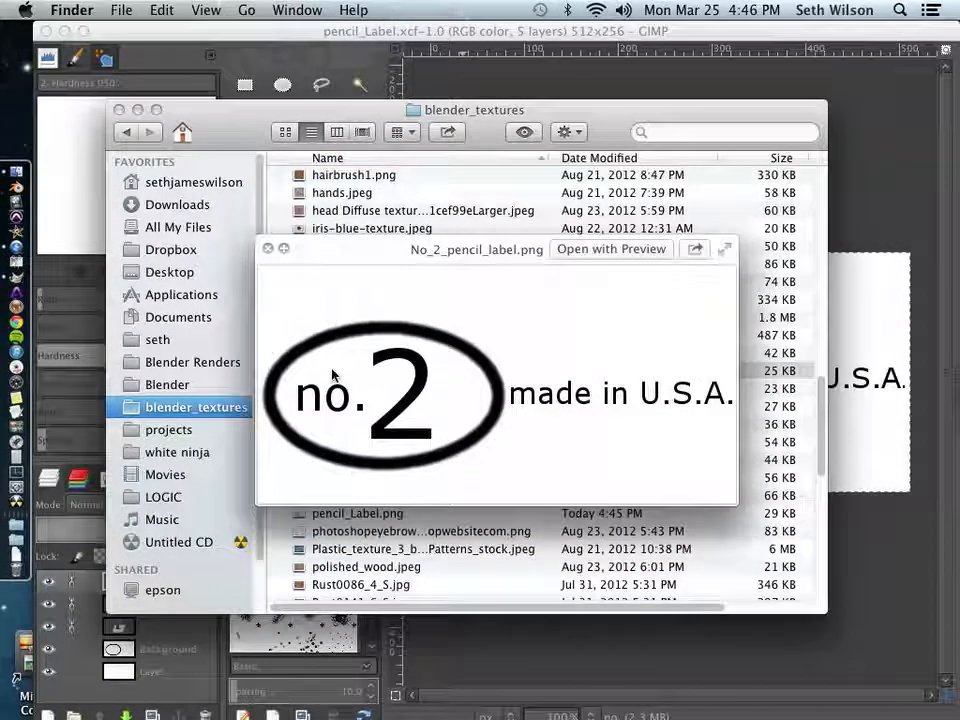
pyautogui.click(855, 135)
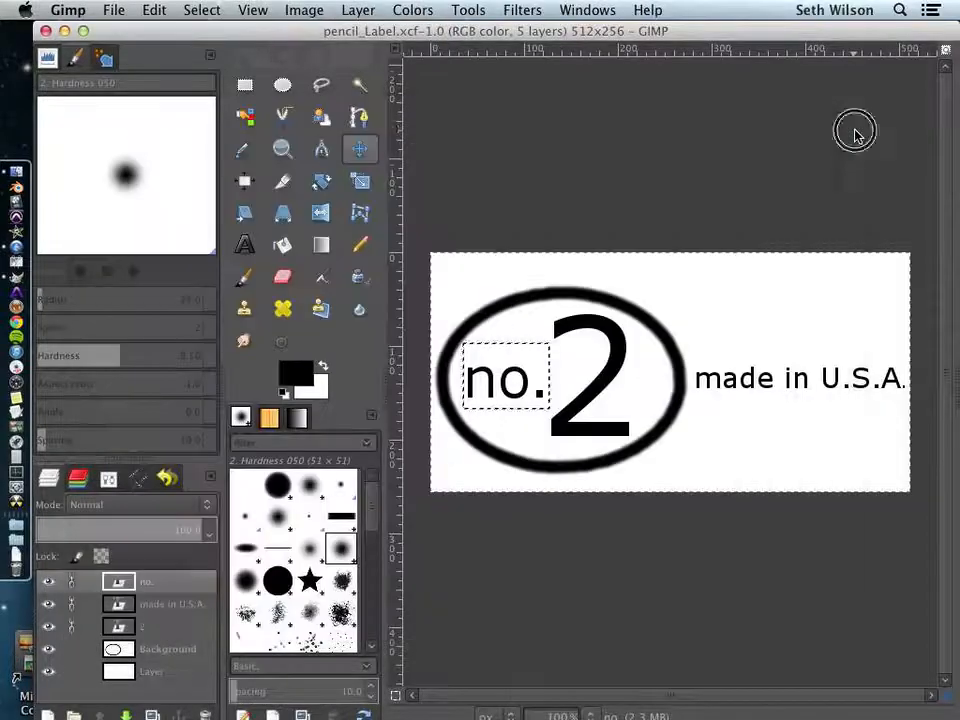